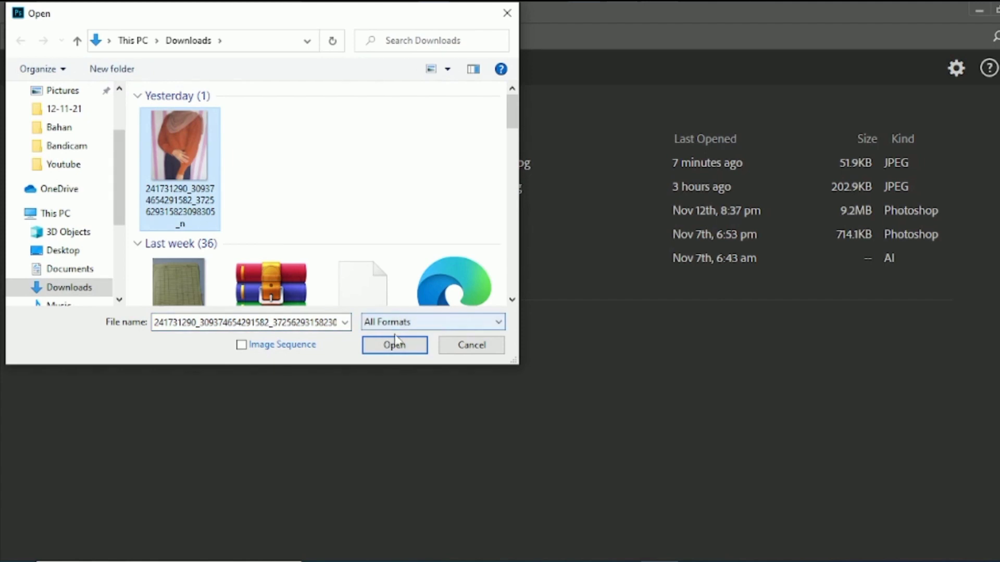
# Open the orange sweater photo from Downloads and duplicate its background onto a new layer with a layer mask.
pyautogui.click(396, 342)
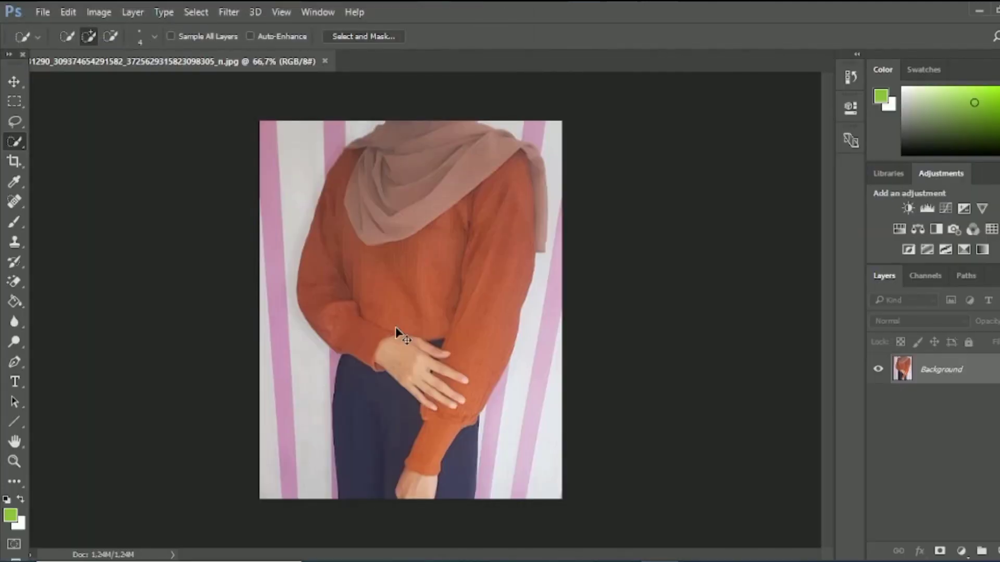
pyautogui.hotkey('ctrl', 'j')
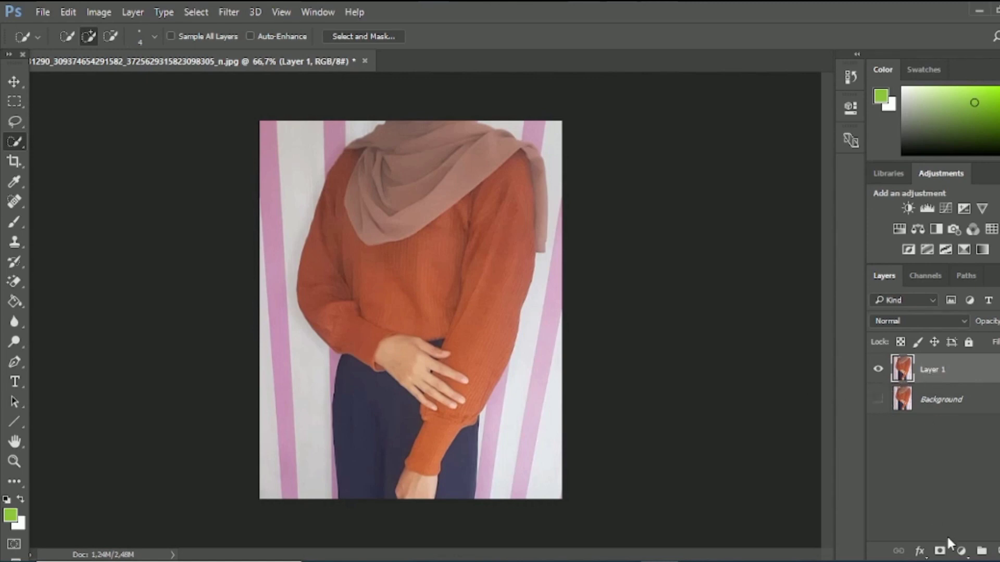
pyautogui.click(940, 552)
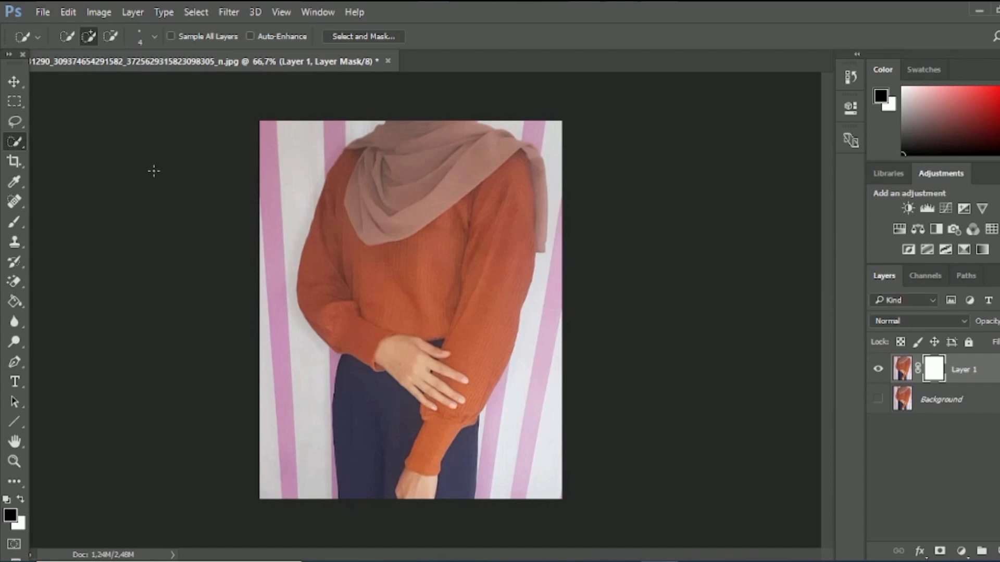
# Set the Quick Selection brush size to 26 px and select most of the orange sweater with the Magic Wand.
pyautogui.keyDown('ctrl'); pyautogui.click(441, 269); pyautogui.keyUp('ctrl')
pyautogui.moveTo(400, 289); pyautogui.dragTo(411, 281)
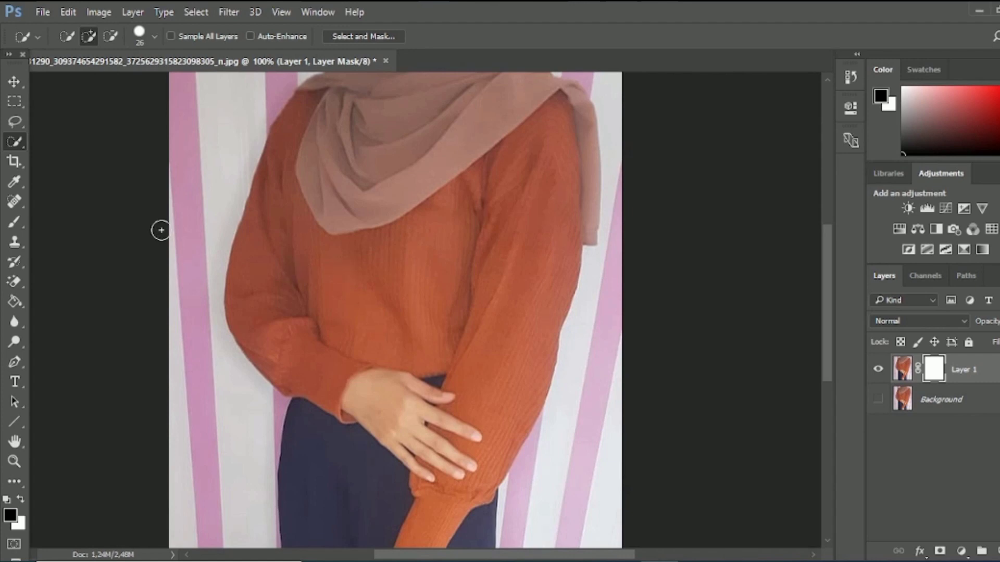
pyautogui.rightClick(11, 141)
pyautogui.click(32, 152)
pyautogui.click(375, 292)
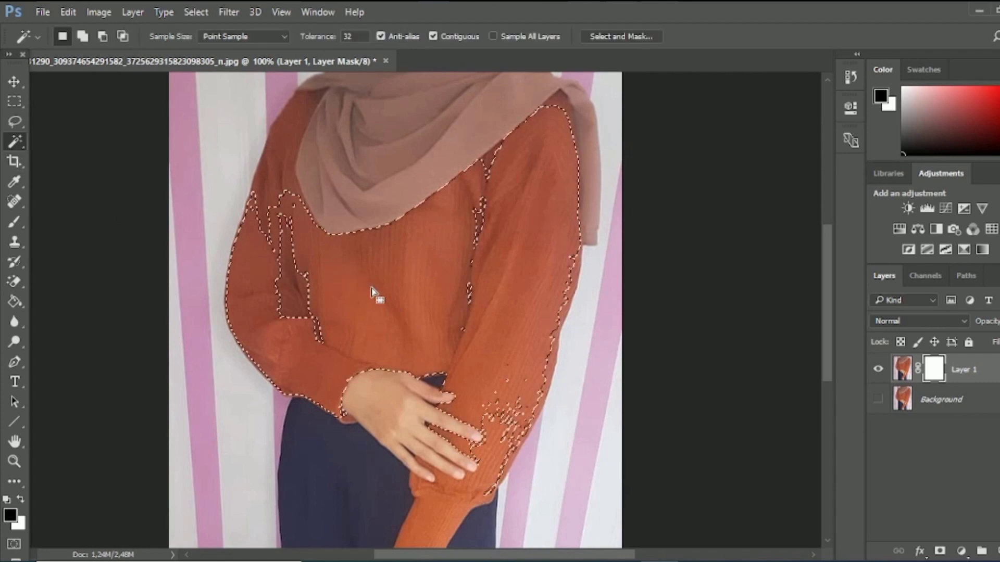
# Extend the selection across the sweater's body and sleeves with the Quick Selection tool.
pyautogui.rightClick(21, 149)
pyautogui.click(89, 141)
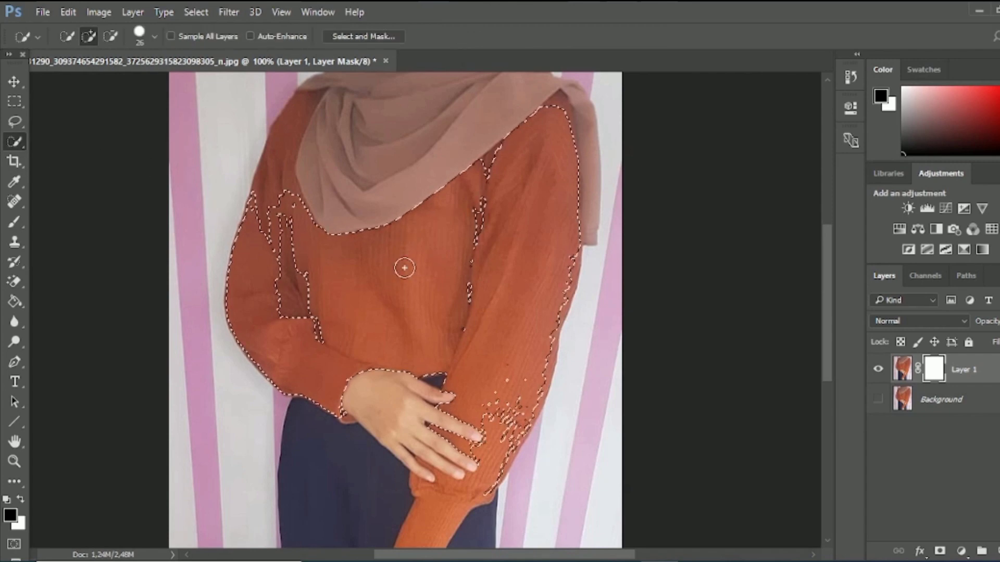
pyautogui.keyDown('ctrl'); pyautogui.click(426, 261); pyautogui.keyUp('ctrl')
pyautogui.moveTo(515, 398); pyautogui.dragTo(578, 125)
pyautogui.keyDown('alt'); pyautogui.click(526, 327); pyautogui.keyUp('alt')
pyautogui.keyDown('alt'); pyautogui.click(528, 327); pyautogui.keyUp('alt')
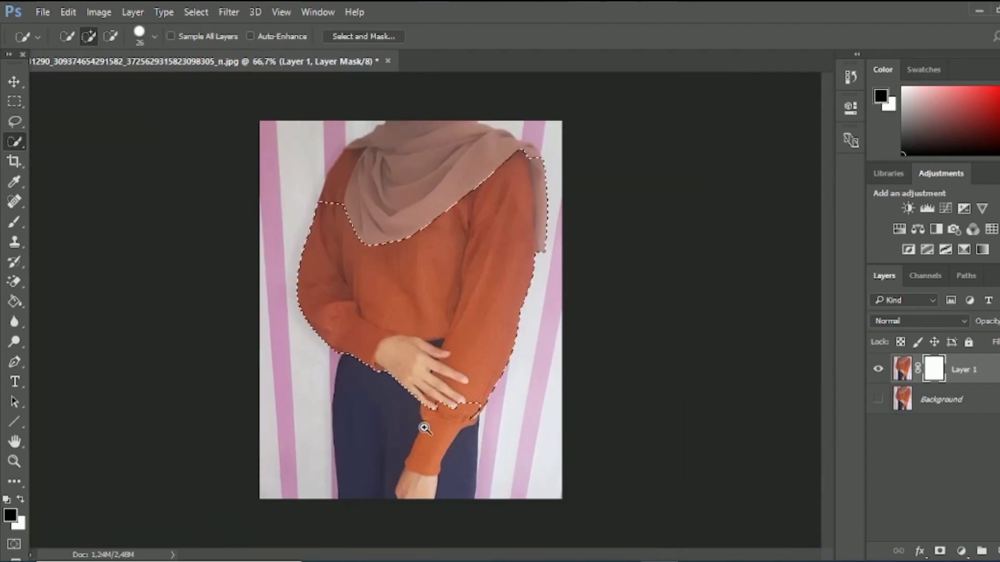
# Add the lower sleeve and cuff to the selection and subtract the bare wrist below the cuff.
pyautogui.keyDown('ctrl'); pyautogui.click(421, 463); pyautogui.keyUp('ctrl')
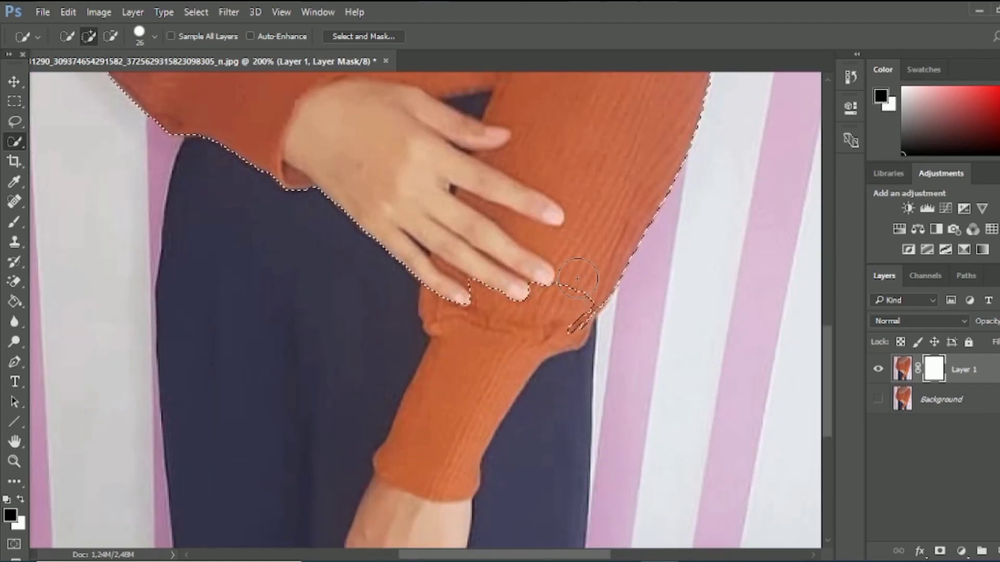
pyautogui.keyDown('alt'); pyautogui.click(463, 384); pyautogui.keyUp('alt')
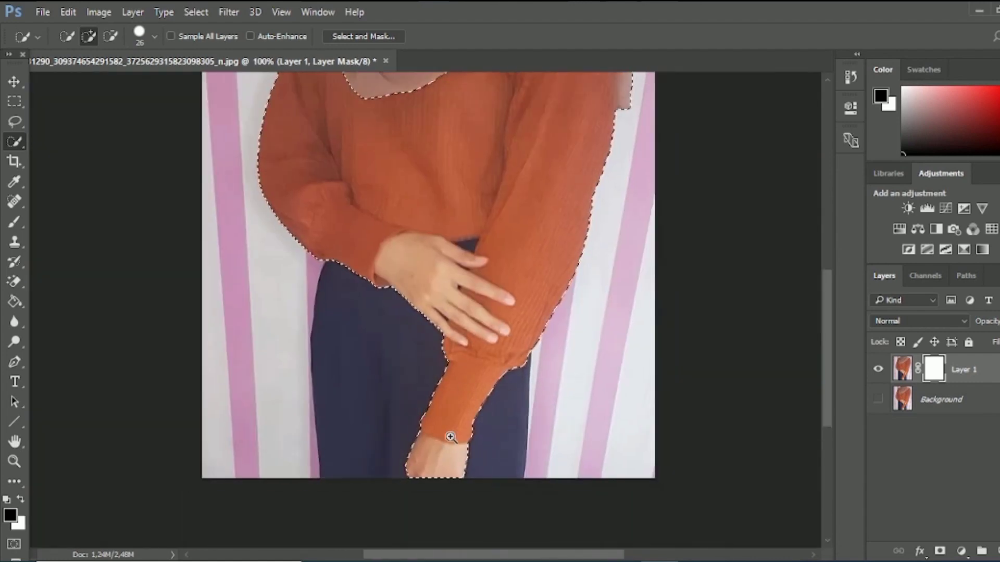
pyautogui.keyDown('ctrl'); pyautogui.click(446, 492); pyautogui.keyUp('ctrl')
pyautogui.keyDown('ctrl'); pyautogui.click(445, 492); pyautogui.keyUp('ctrl')
pyautogui.moveTo(506, 462); pyautogui.dragTo(436, 444)
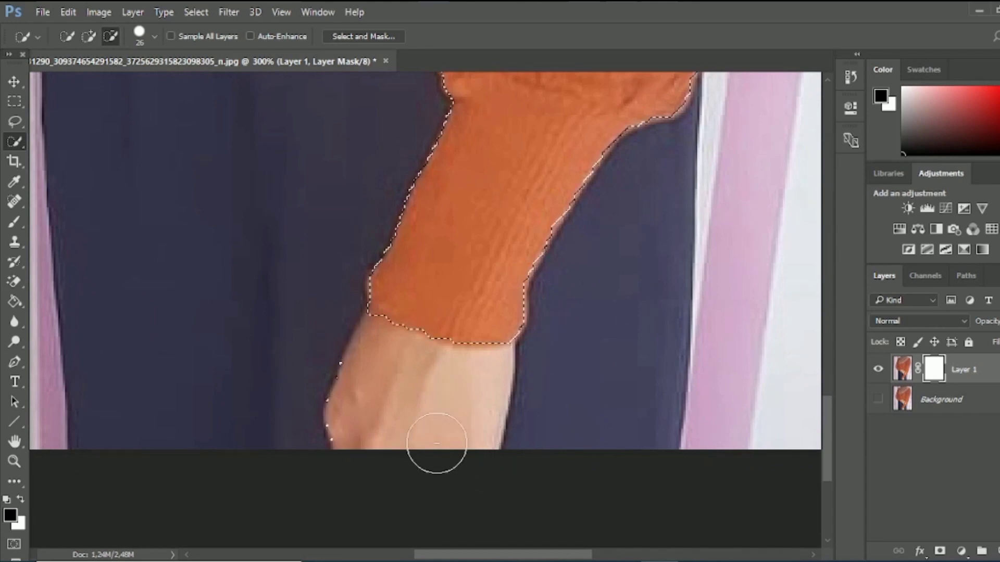
pyautogui.keyDown('alt'); pyautogui.click(479, 420); pyautogui.keyUp('alt')
pyautogui.keyDown('alt'); pyautogui.click(479, 420); pyautogui.keyUp('alt')
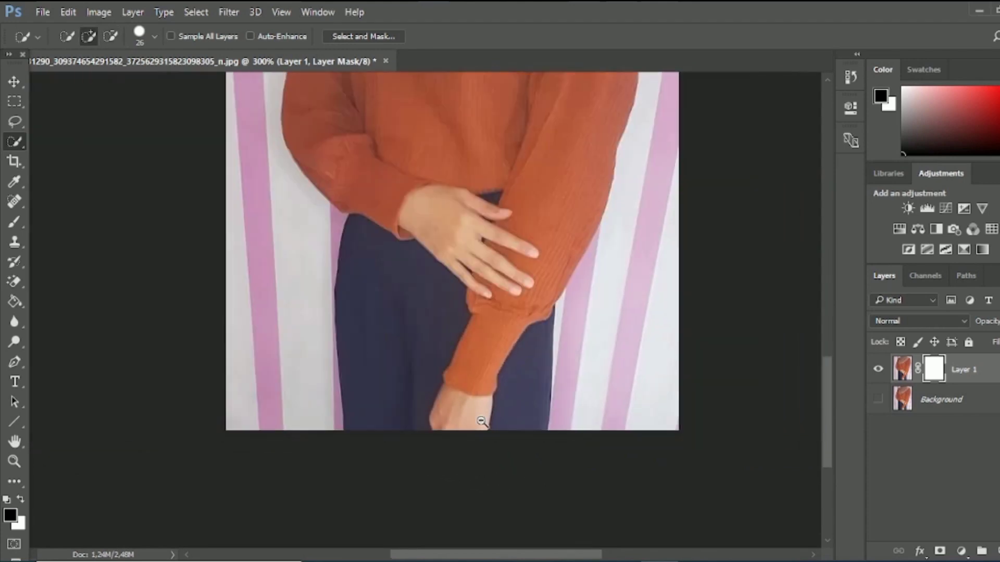
# Extend the selection up to the sweater's unselected shoulder and exclude the scarf's hanging end on the other side.
pyautogui.moveTo(482, 216); pyautogui.dragTo(493, 446)
pyautogui.moveTo(495, 306); pyautogui.dragTo(490, 482)
pyautogui.keyDown('ctrl'); pyautogui.click(346, 405); pyautogui.keyUp('ctrl')
pyautogui.keyDown('ctrl'); pyautogui.click(346, 405); pyautogui.keyUp('ctrl')
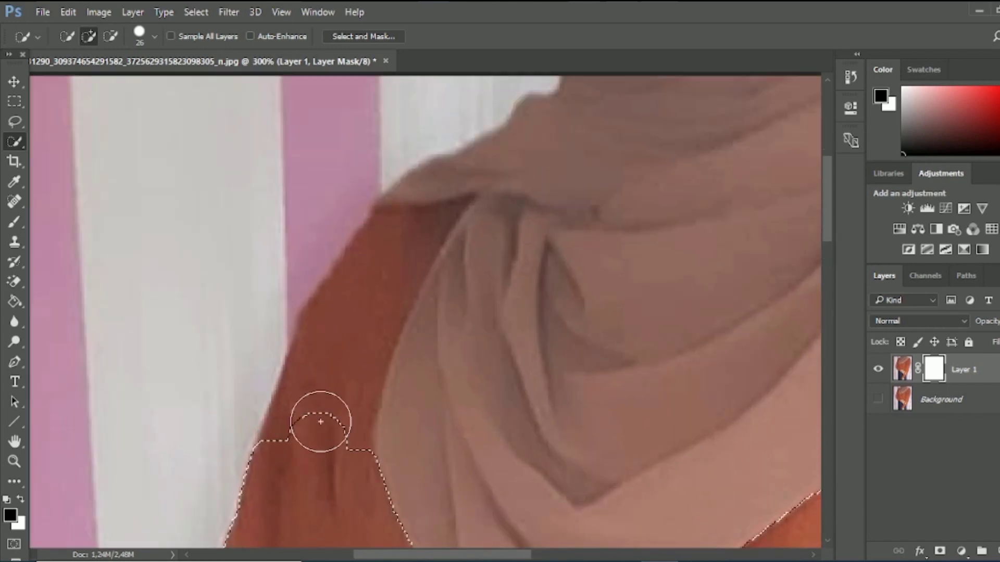
pyautogui.keyDown('alt'); pyautogui.click(363, 349); pyautogui.keyUp('alt')
pyautogui.keyDown('alt'); pyautogui.click(363, 349); pyautogui.keyUp('alt')
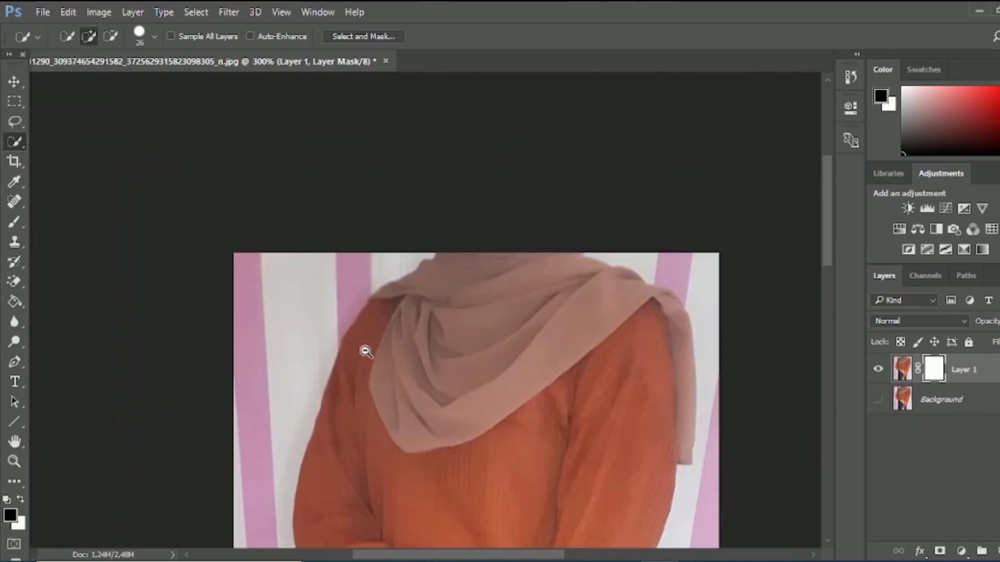
pyautogui.moveTo(499, 255)
pyautogui.mouseDown()
pyautogui.moveTo(473, 331)
pyautogui.moveTo(604, 266)
pyautogui.moveTo(666, 255)
pyautogui.mouseUp()
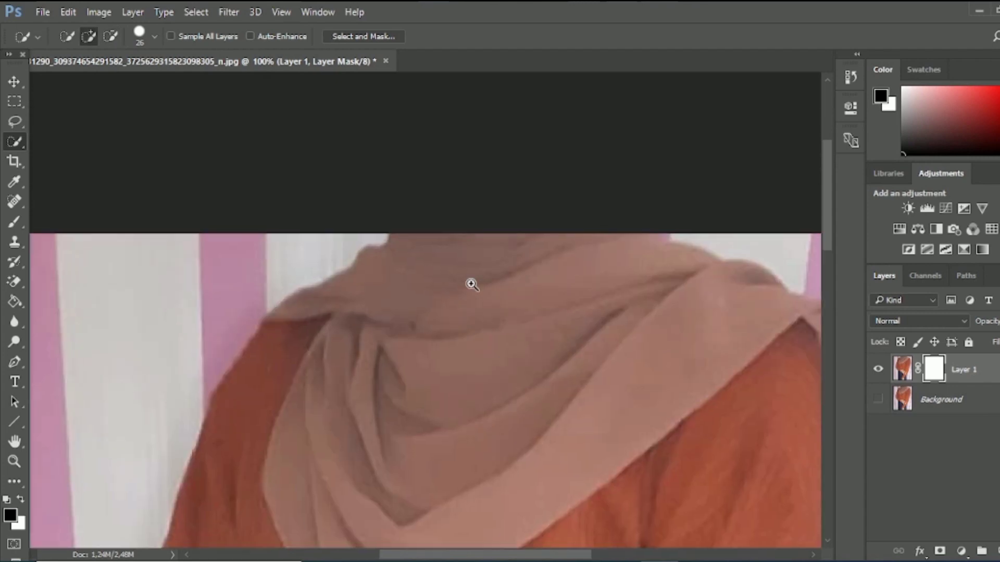
# Refine the selection into the shoulder's corner beneath the scarf, reducing the Quick Selection brush to 15 px and then 6 px.
pyautogui.keyDown('ctrl'); pyautogui.click(471, 284); pyautogui.keyUp('ctrl')
pyautogui.keyDown('ctrl'); pyautogui.click(471, 283); pyautogui.keyUp('ctrl')
pyautogui.moveTo(180, 373); pyautogui.dragTo(141, 402)
pyautogui.keyDown('ctrl'); pyautogui.click(194, 328); pyautogui.keyUp('ctrl')
pyautogui.keyDown('alt'); pyautogui.click(169, 306); pyautogui.keyUp('alt')
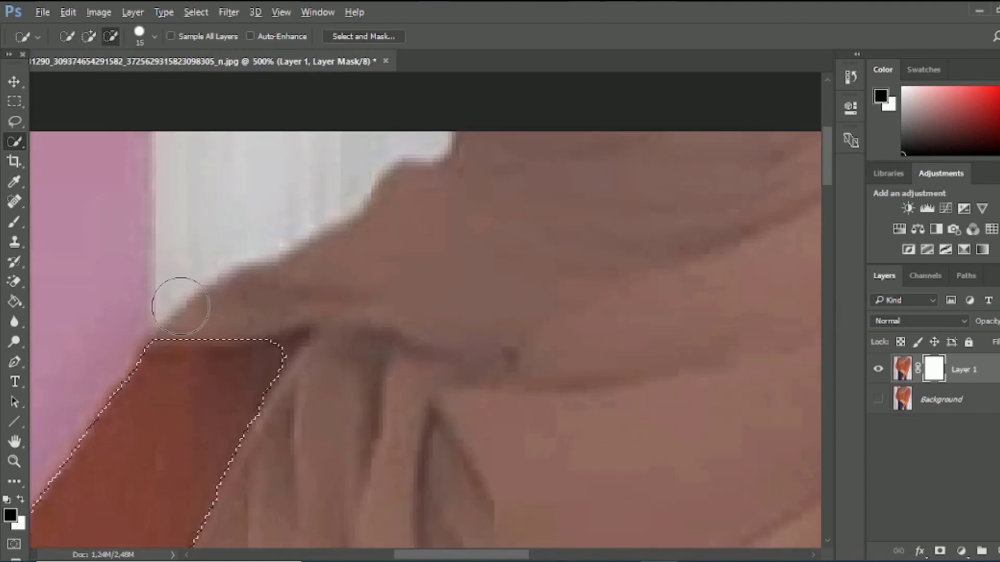
pyautogui.moveTo(261, 386); pyautogui.dragTo(239, 383)
pyautogui.click(281, 348)
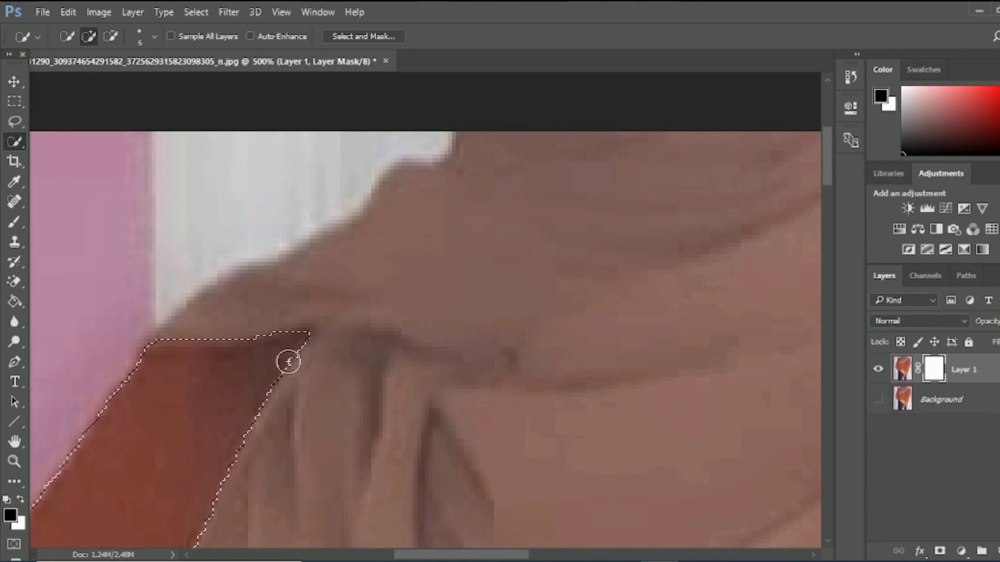
pyautogui.moveTo(436, 414); pyautogui.dragTo(398, 279)
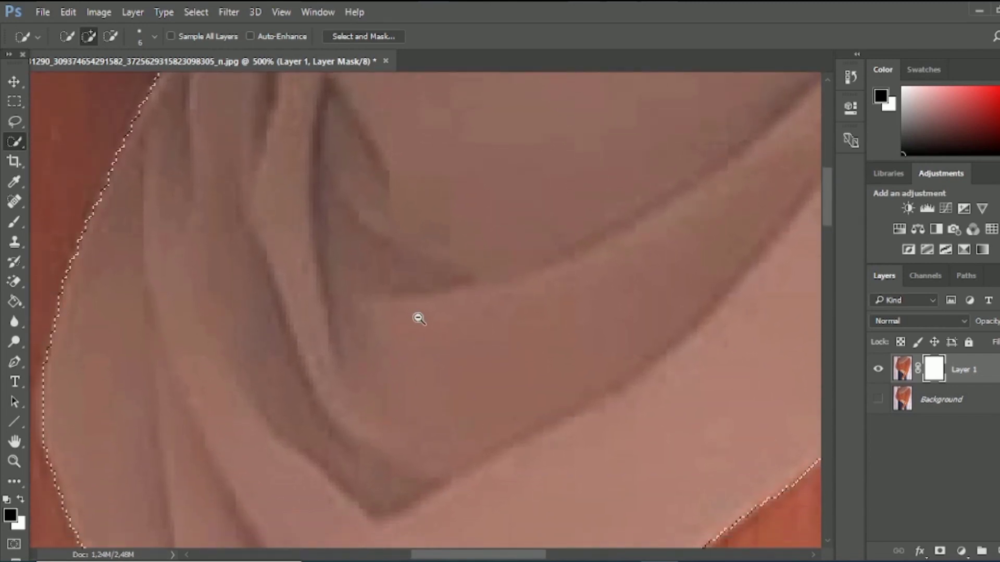
# Subtract the hand resting on the sleeve from the sweater selection with the 6 px brush.
pyautogui.keyDown('alt'); pyautogui.click(418, 318); pyautogui.keyUp('alt')
pyautogui.keyDown('alt'); pyautogui.click(418, 318); pyautogui.keyUp('alt')
pyautogui.keyDown('alt'); pyautogui.click(419, 318); pyautogui.keyUp('alt')
pyautogui.keyDown('alt'); pyautogui.click(418, 318); pyautogui.keyUp('alt')
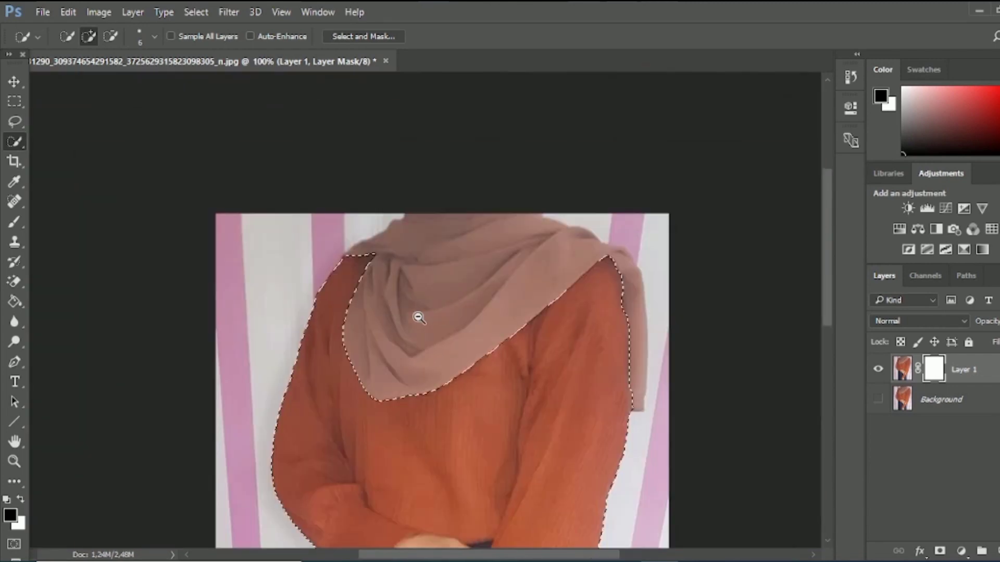
pyautogui.moveTo(569, 393); pyautogui.dragTo(571, 263)
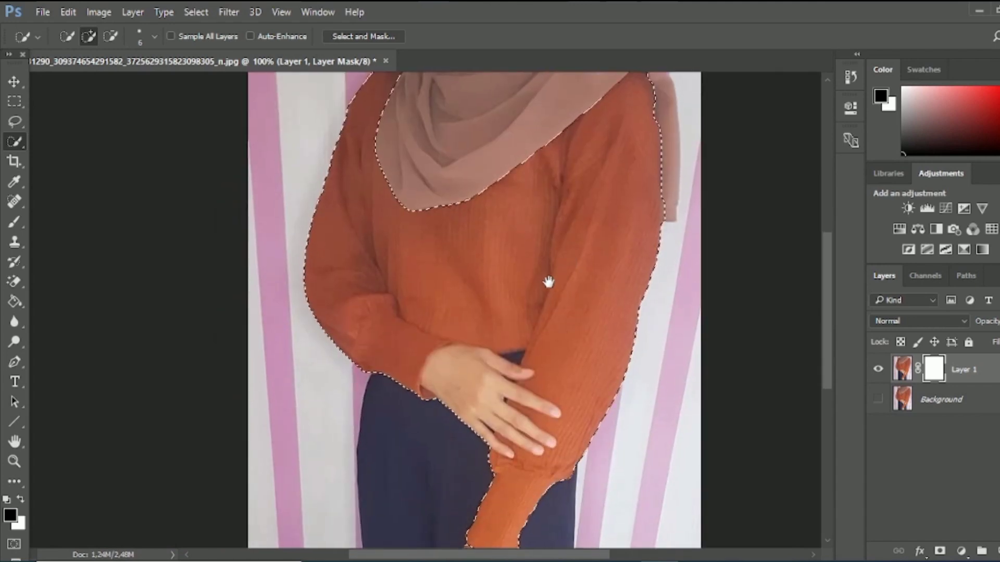
pyautogui.keyDown('ctrl'); pyautogui.click(542, 437); pyautogui.keyUp('ctrl')
pyautogui.keyDown('ctrl'); pyautogui.click(546, 415); pyautogui.keyUp('ctrl')
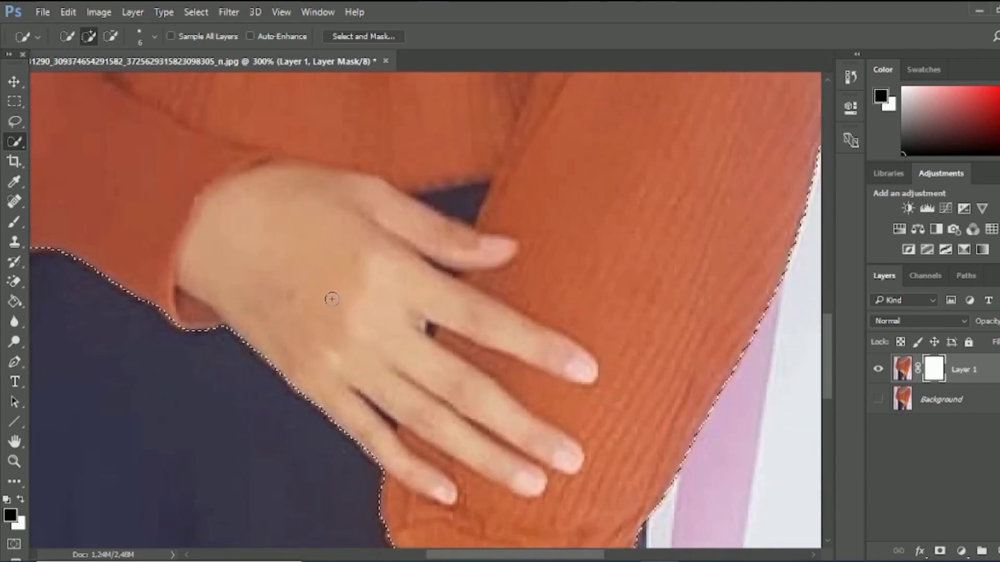
pyautogui.moveTo(332, 299)
pyautogui.mouseDown()
pyautogui.moveTo(299, 249)
pyautogui.moveTo(302, 277)
pyautogui.moveTo(328, 308)
pyautogui.mouseUp()
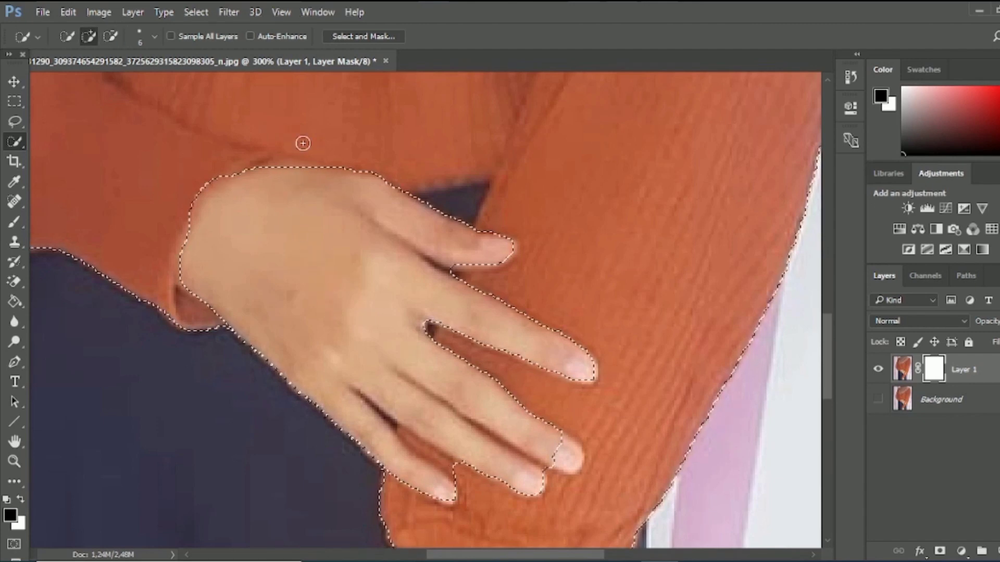
# Refine the selection edge along the back of the hand and the wrist next to the upper cuff.
pyautogui.keyDown('ctrl'); pyautogui.click(218, 161); pyautogui.keyUp('ctrl')
pyautogui.keyDown('ctrl'); pyautogui.click(218, 161); pyautogui.keyUp('ctrl')
pyautogui.moveTo(210, 173)
pyautogui.mouseDown()
pyautogui.moveTo(151, 257)
pyautogui.moveTo(226, 150)
pyautogui.moveTo(227, 162)
pyautogui.moveTo(196, 193)
pyautogui.moveTo(223, 216)
pyautogui.mouseUp()
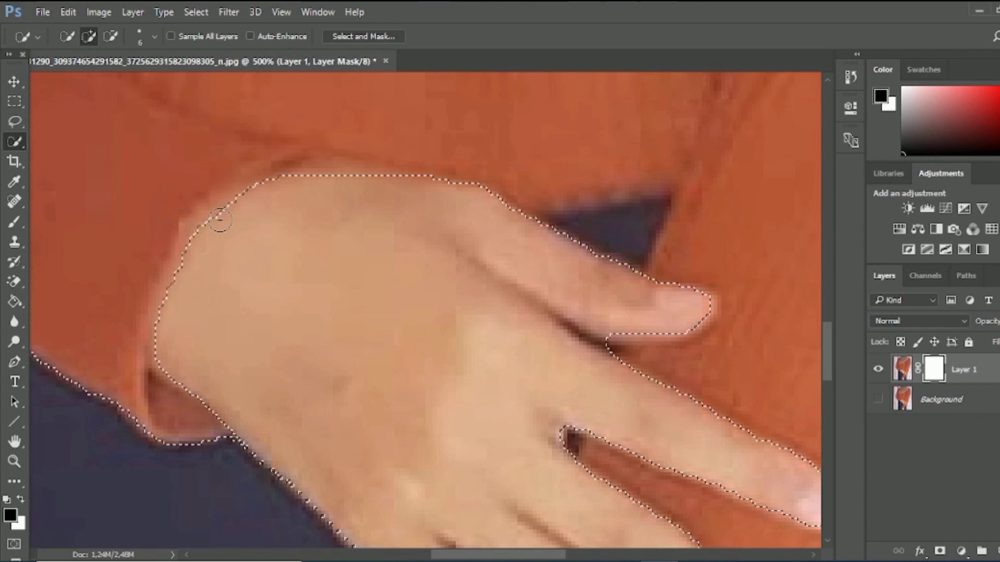
pyautogui.keyDown('ctrl'); pyautogui.keyDown('alt'); pyautogui.click(367, 347); pyautogui.keyUp('alt'); pyautogui.keyUp('ctrl')
pyautogui.keyDown('ctrl'); pyautogui.keyDown('alt'); pyautogui.click(364, 346); pyautogui.keyUp('alt'); pyautogui.keyUp('ctrl')
pyautogui.keyDown('ctrl'); pyautogui.keyDown('alt'); pyautogui.click(364, 346); pyautogui.keyUp('alt'); pyautogui.keyUp('ctrl')
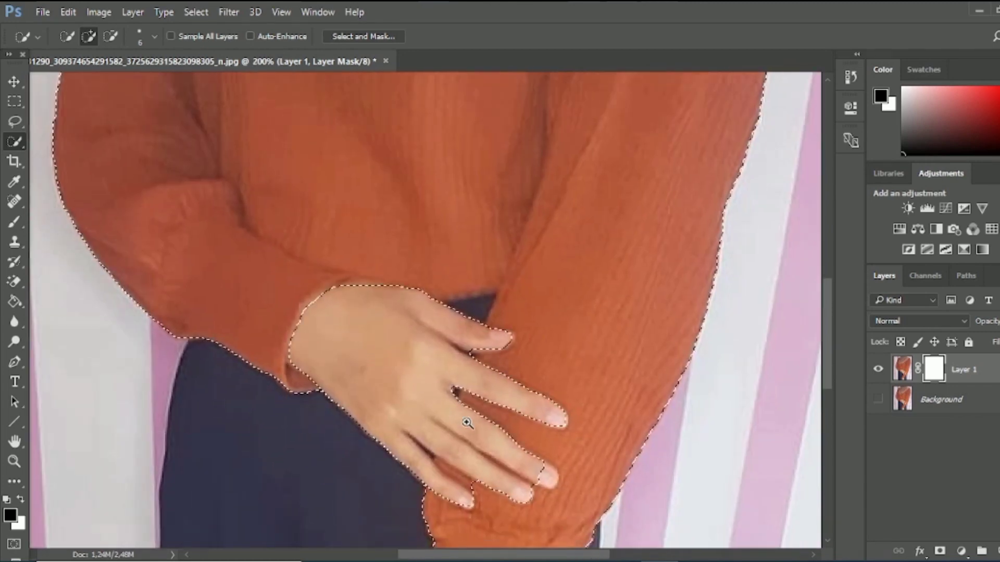
# Subtract the middle finger's still selected tip from the sweater selection.
pyautogui.keyDown('ctrl'); pyautogui.click(479, 445); pyautogui.keyUp('ctrl')
pyautogui.keyDown('ctrl'); pyautogui.click(611, 519); pyautogui.keyUp('ctrl')
pyautogui.keyDown('ctrl'); pyautogui.click(610, 520); pyautogui.keyUp('ctrl')
pyautogui.keyDown('ctrl'); pyautogui.click(610, 519); pyautogui.keyUp('ctrl')
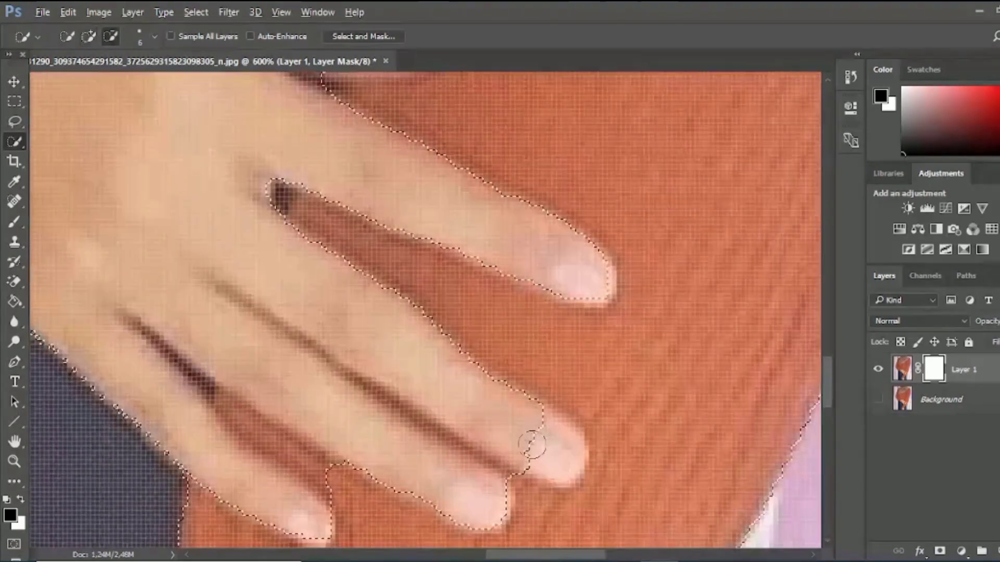
pyautogui.moveTo(532, 446)
pyautogui.mouseDown()
pyautogui.moveTo(567, 470)
pyautogui.moveTo(571, 460)
pyautogui.moveTo(569, 451)
pyautogui.moveTo(551, 468)
pyautogui.moveTo(541, 458)
pyautogui.mouseUp()
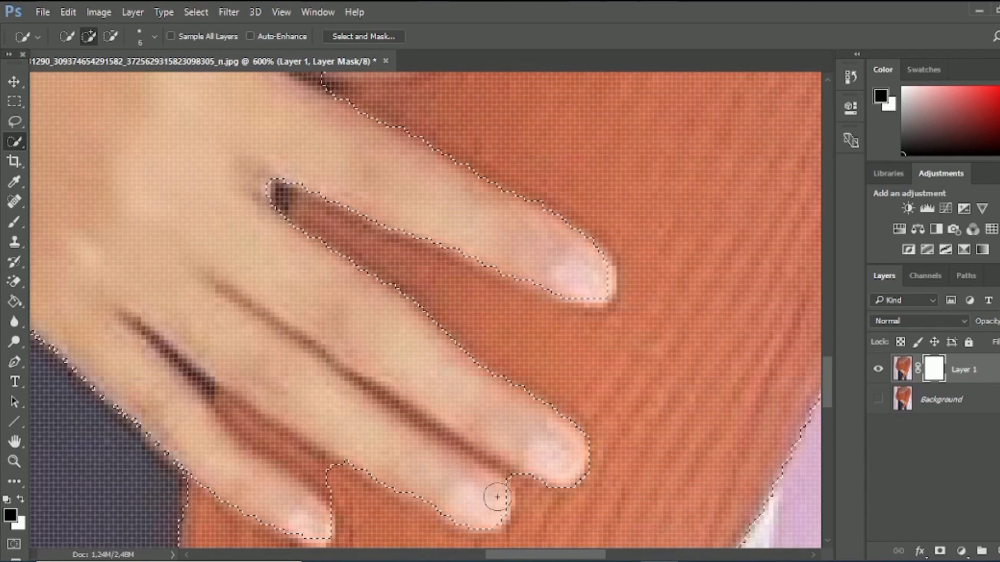
# Add the strip of sweater between the little finger and the ring finger to the selection.
pyautogui.press('alt')
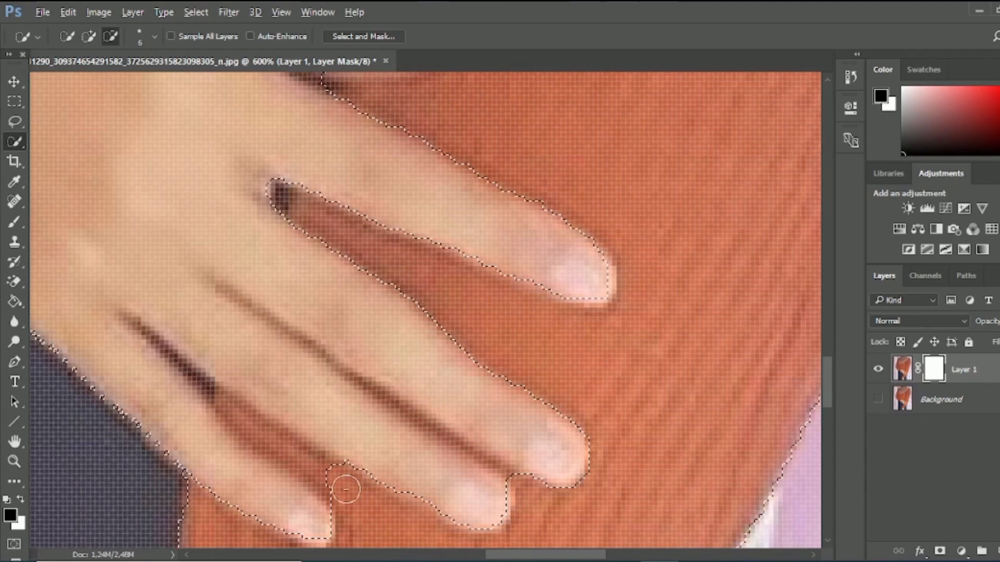
pyautogui.moveTo(346, 490); pyautogui.dragTo(306, 460)
pyautogui.moveTo(345, 492); pyautogui.dragTo(316, 467)
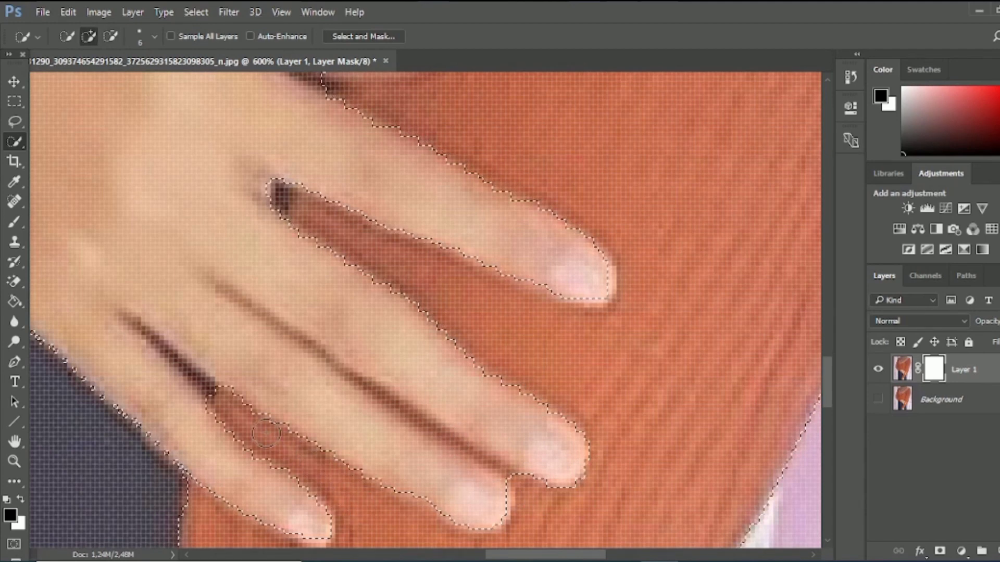
pyautogui.moveTo(266, 434); pyautogui.dragTo(252, 424)
# Reduce the brush to 3 px and add the narrow sweater strip between the ring and middle fingers to the selection.
pyautogui.keyDown('alt'); pyautogui.rightClick(510, 410); pyautogui.keyUp('alt')
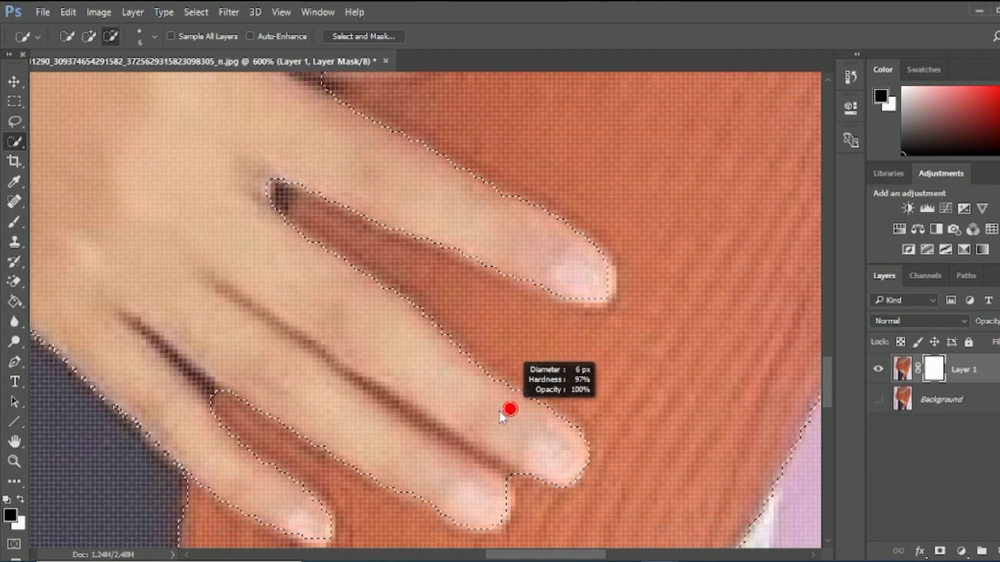
pyautogui.moveTo(491, 413); pyautogui.dragTo(486, 419)
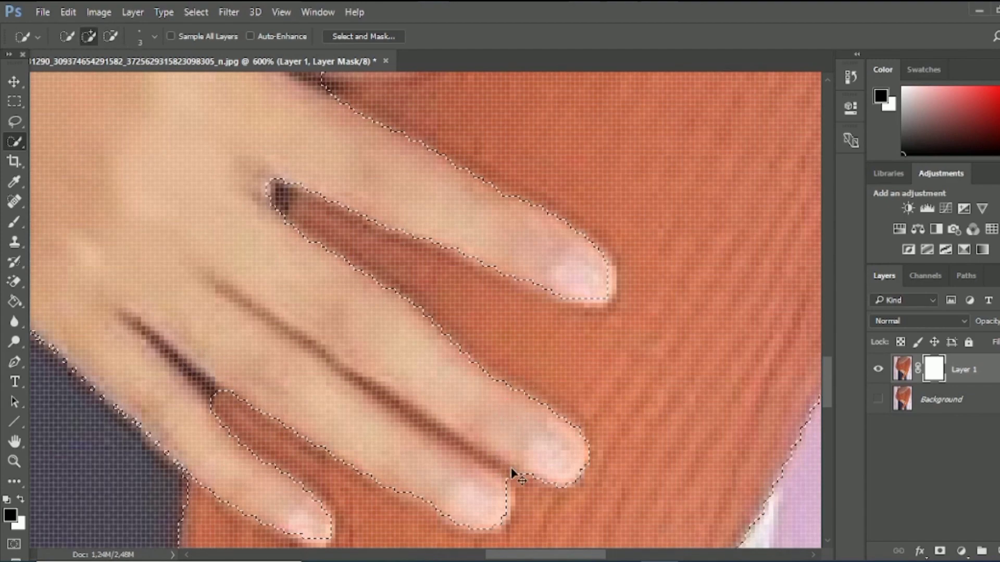
pyautogui.keyDown('ctrl'); pyautogui.click(521, 486); pyautogui.keyUp('ctrl')
pyautogui.moveTo(518, 480); pyautogui.dragTo(482, 458)
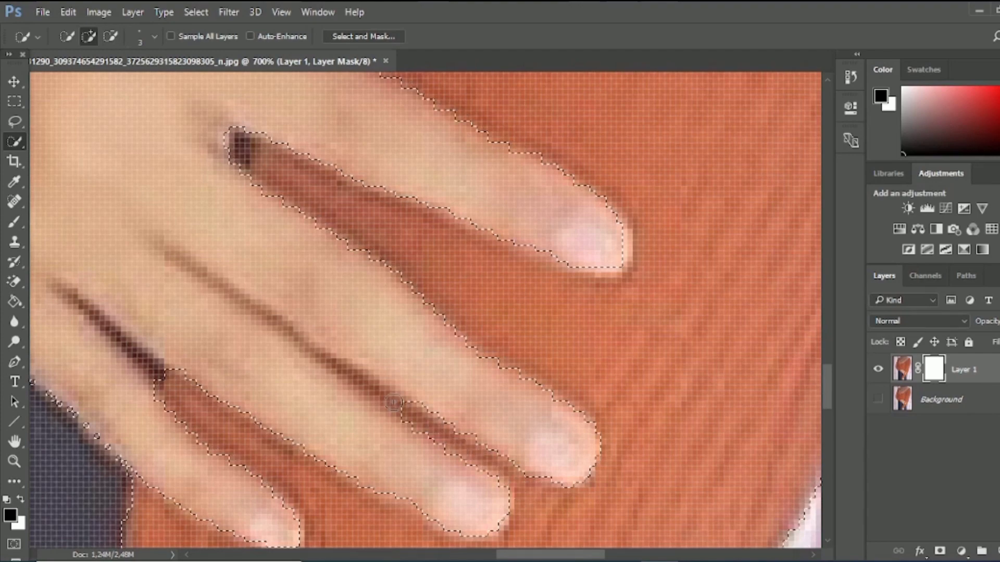
pyautogui.moveTo(355, 380); pyautogui.dragTo(364, 381)
# Refine the sweater selection around the thumb by subtracting the still selected edge of its tip.
pyautogui.keyDown('alt'); pyautogui.click(494, 412); pyautogui.keyUp('alt')
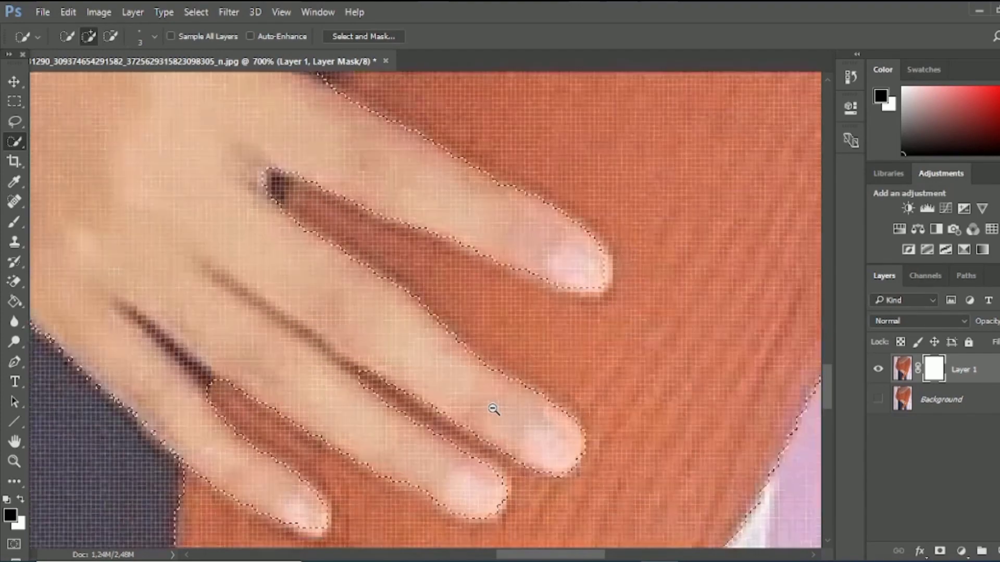
pyautogui.keyDown('alt'); pyautogui.click(495, 421); pyautogui.keyUp('alt')
pyautogui.scroll(-1, 498, 476)
pyautogui.scroll(2, 496, 508)
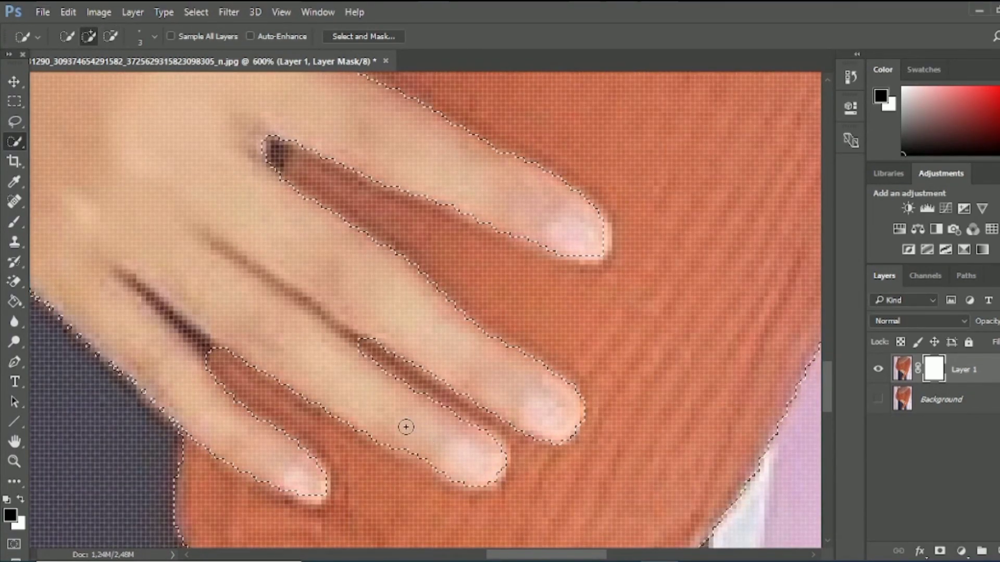
pyautogui.scroll(-2, 505, 431)
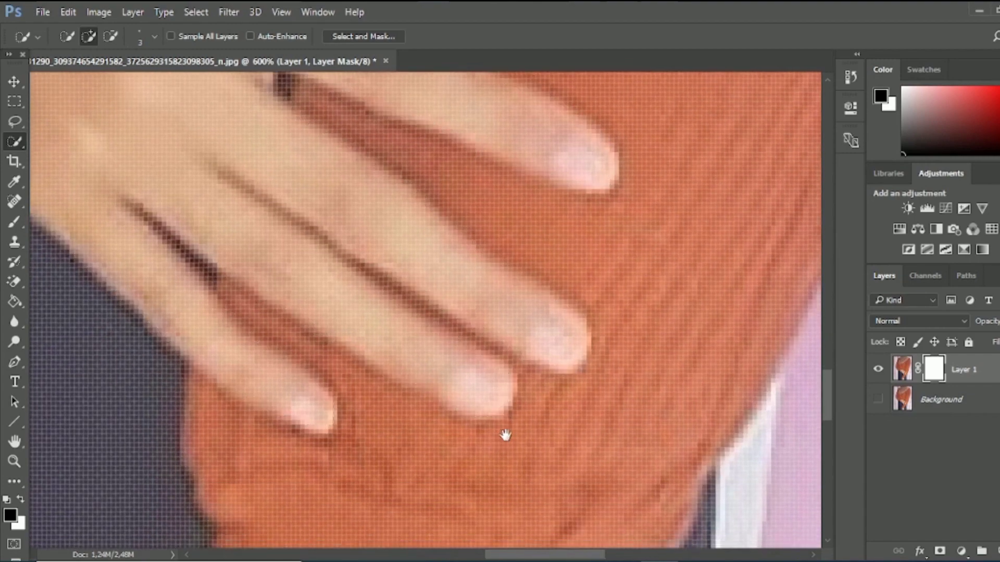
pyautogui.moveTo(388, 335); pyautogui.dragTo(405, 352)
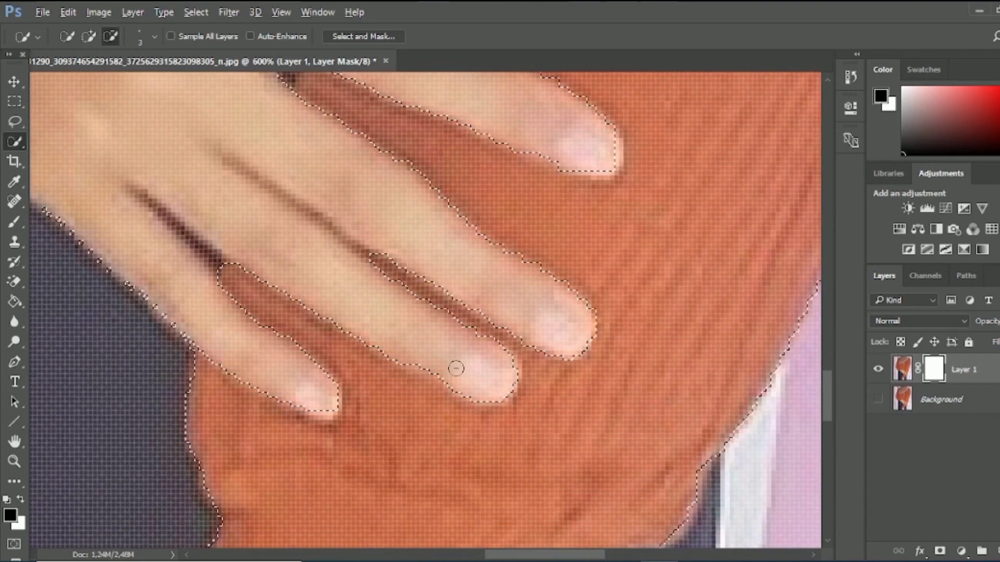
pyautogui.moveTo(524, 234); pyautogui.dragTo(542, 453)
pyautogui.scroll(-1, 532, 318)
pyautogui.scroll(2, 388, 207)
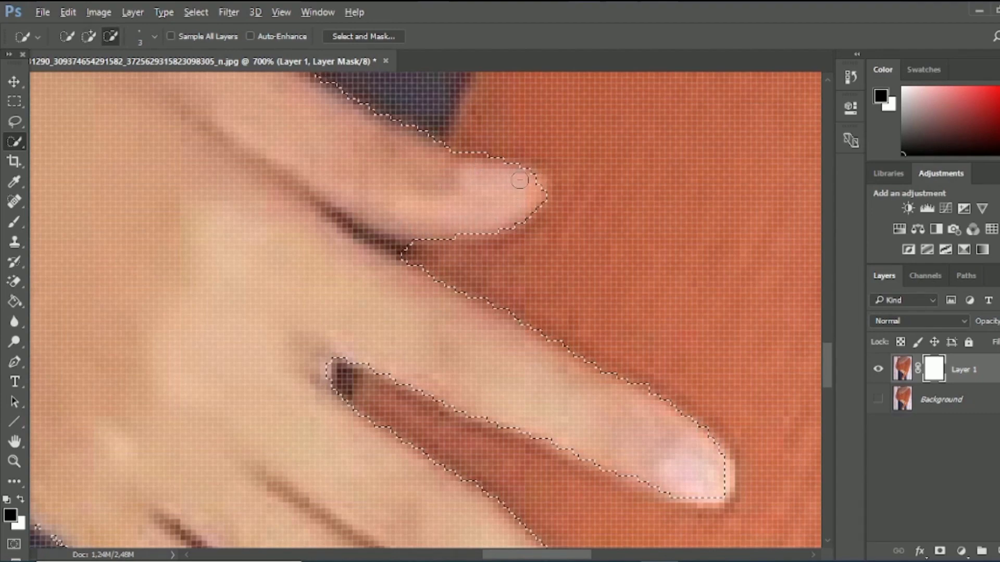
pyautogui.hotkey('ctrl', 'space')
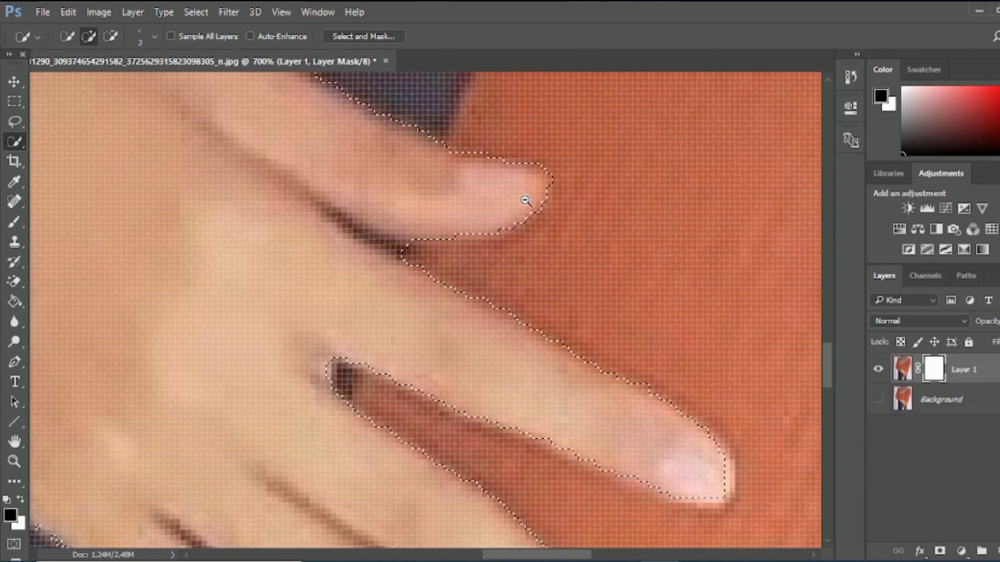
# Subtract the small dark trouser triangle between the thumb, the sweater hem and the sleeve from the selection.
pyautogui.keyDown('alt'); pyautogui.click(510, 204); pyautogui.keyUp('alt')
pyautogui.keyDown('ctrl'); pyautogui.click(552, 149); pyautogui.keyUp('ctrl')
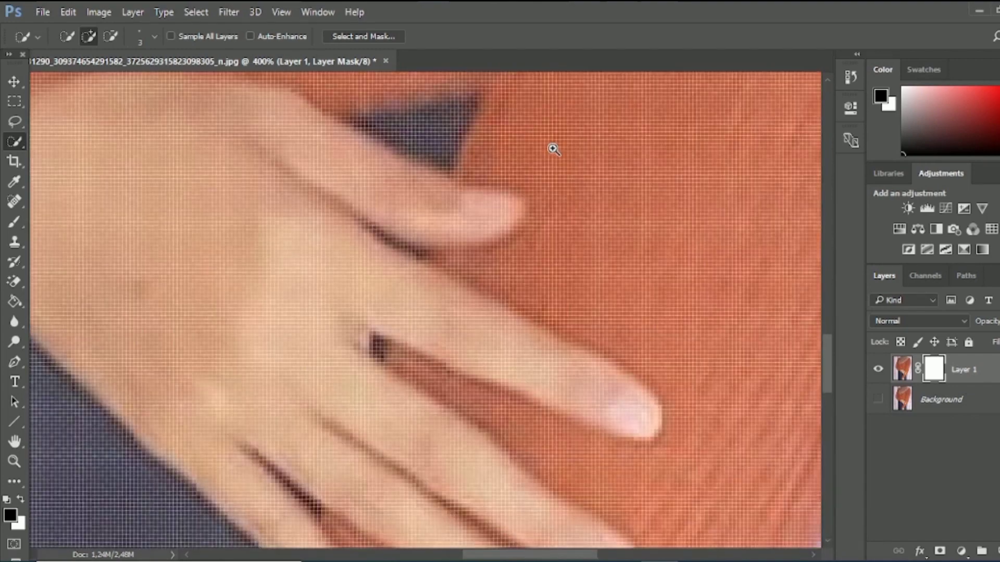
pyautogui.keyDown('ctrl'); pyautogui.click(553, 149); pyautogui.keyUp('ctrl')
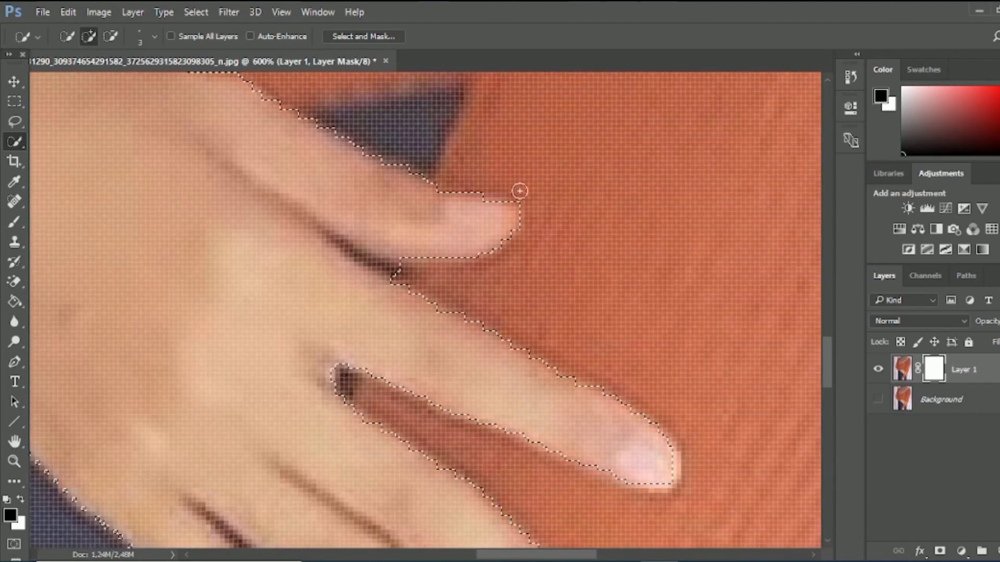
pyautogui.keyDown('alt'); pyautogui.click(541, 271); pyautogui.keyUp('alt')
pyautogui.keyDown('ctrl'); pyautogui.click(471, 253); pyautogui.keyUp('ctrl')
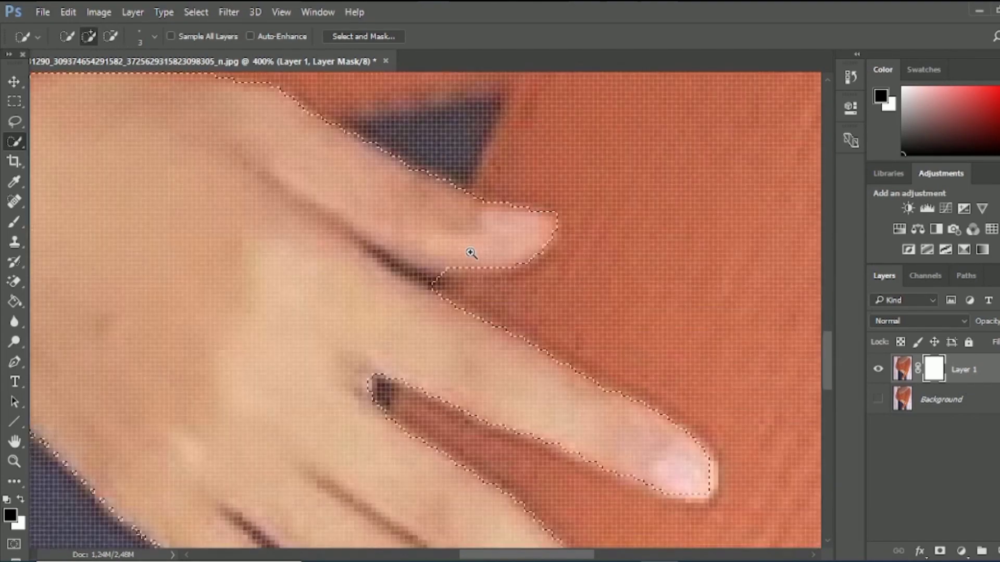
pyautogui.keyDown('alt'); pyautogui.click(483, 283); pyautogui.keyUp('alt')
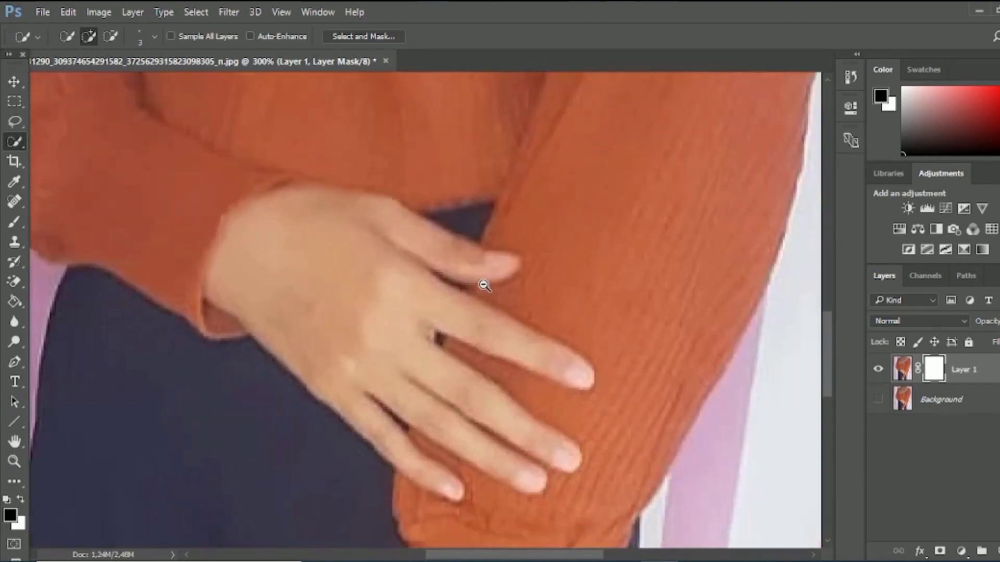
pyautogui.keyDown('alt'); pyautogui.click(484, 285); pyautogui.keyUp('alt')
pyautogui.moveTo(461, 156); pyautogui.dragTo(484, 340)
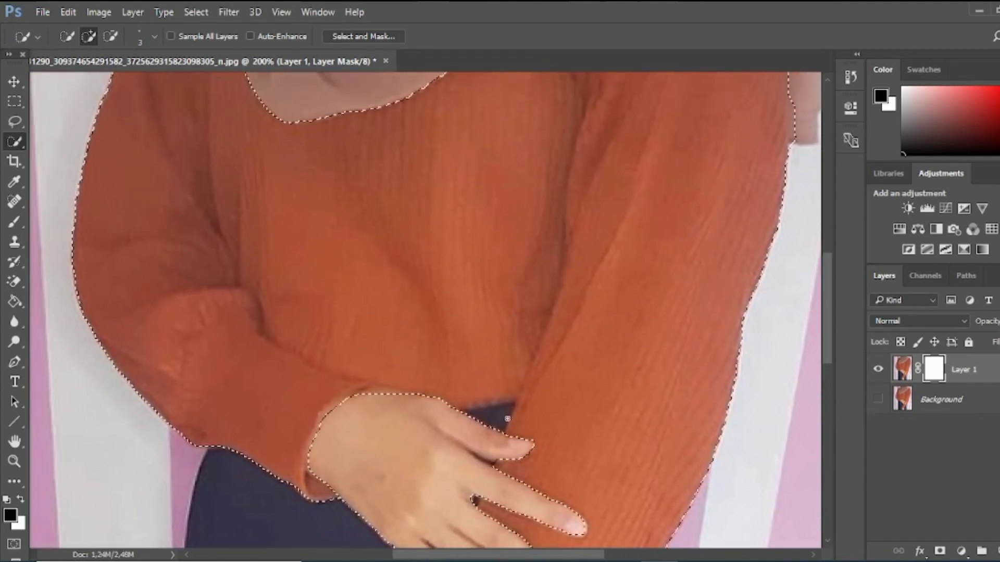
pyautogui.keyDown('ctrl'); pyautogui.click(508, 418); pyautogui.keyUp('ctrl')
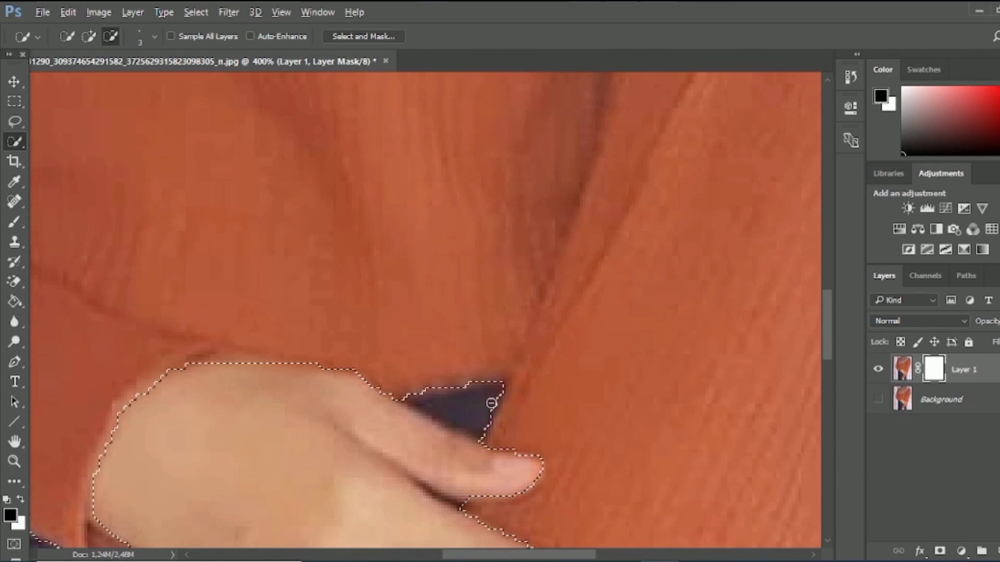
pyautogui.keyDown('alt'); pyautogui.click(493, 400); pyautogui.keyUp('alt')
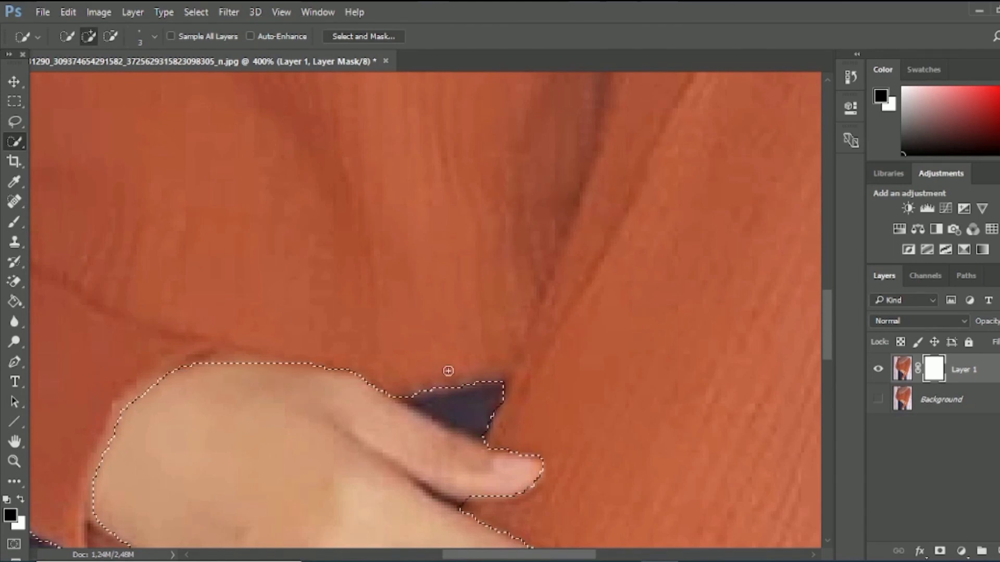
# Add a Hue/Saturation adjustment layer masked to the selected sweater.
pyautogui.keyDown('alt'); pyautogui.click(500, 454); pyautogui.keyUp('alt')
pyautogui.keyDown('alt'); pyautogui.click(499, 455); pyautogui.keyUp('alt')
pyautogui.keyDown('alt'); pyautogui.click(498, 453); pyautogui.keyUp('alt')
pyautogui.keyDown('alt'); pyautogui.click(498, 453); pyautogui.keyUp('alt')
pyautogui.keyDown('alt'); pyautogui.click(497, 452); pyautogui.keyUp('alt')
pyautogui.keyDown('ctrl'); pyautogui.click(475, 343); pyautogui.keyUp('ctrl')
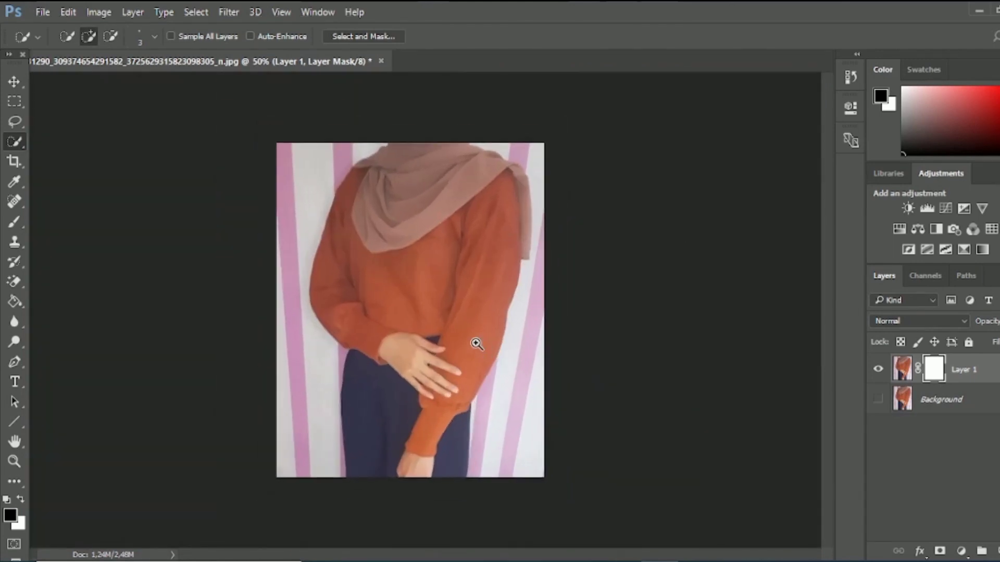
pyautogui.keyDown('ctrl'); pyautogui.click(475, 343); pyautogui.keyUp('ctrl')
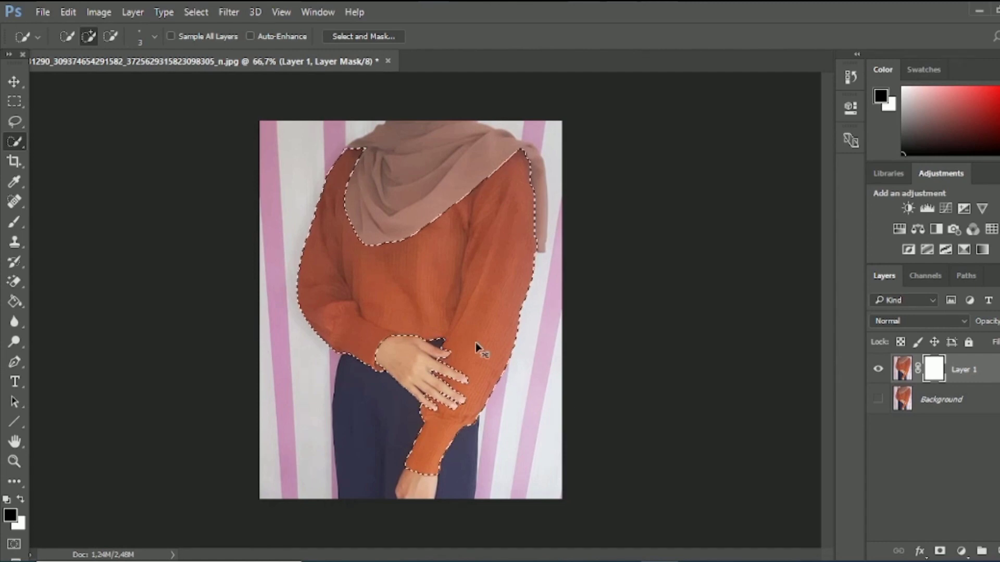
pyautogui.hotkey('ctrl', '+')
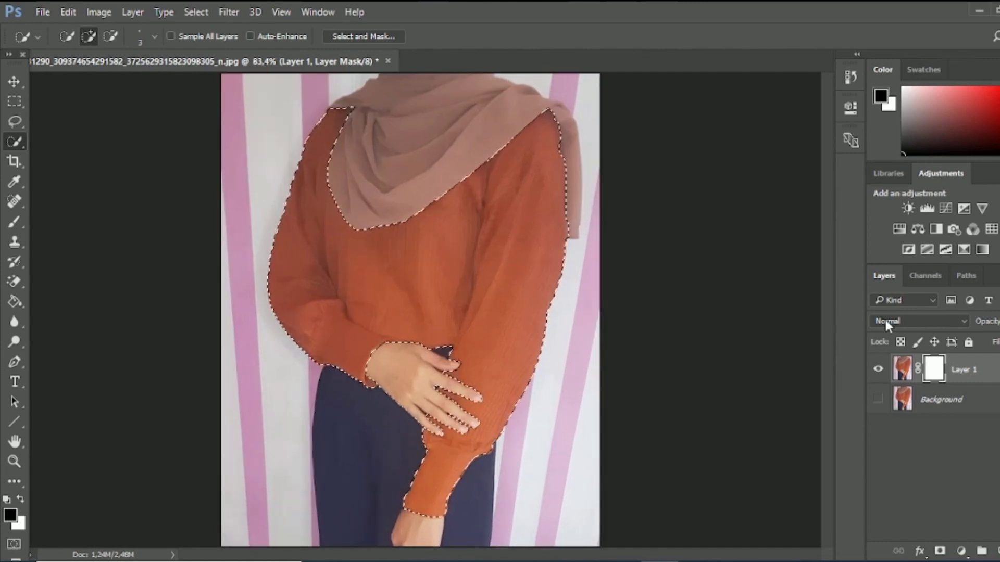
pyautogui.click(900, 229)
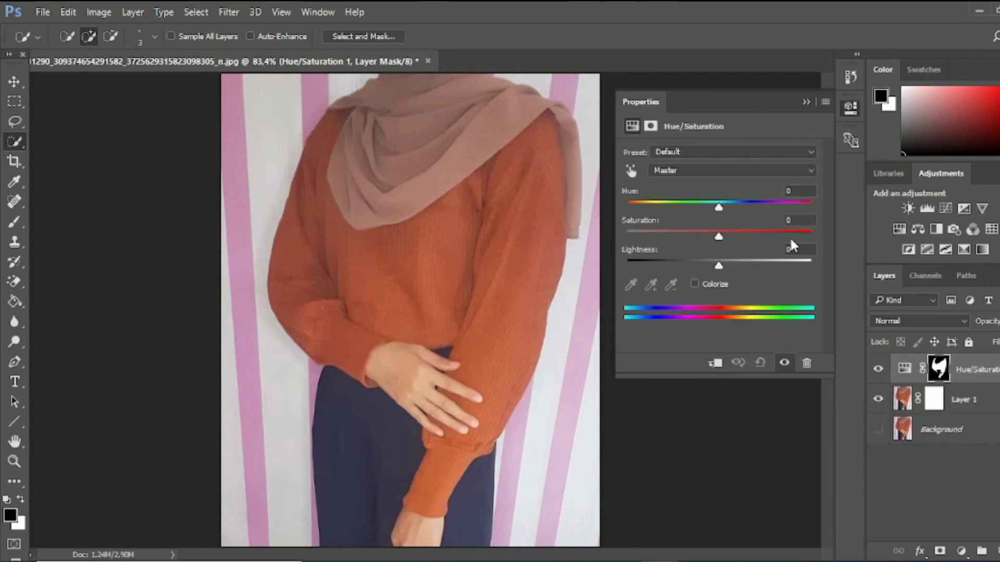
# Try a muted violet for the sweater with hue -96 and saturation -29.
pyautogui.moveTo(720, 208); pyautogui.dragTo(668, 210)
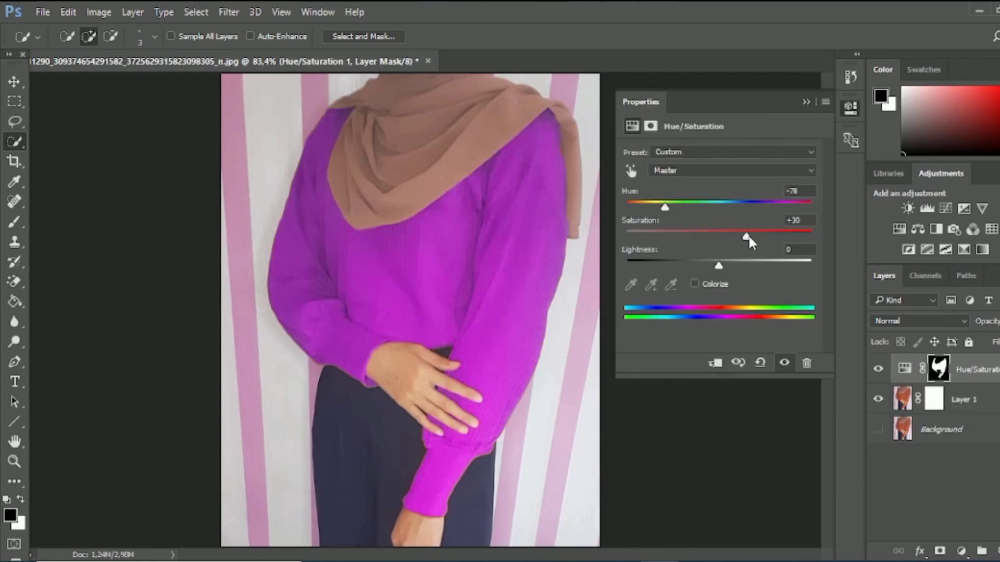
pyautogui.moveTo(748, 236); pyautogui.dragTo(653, 204)
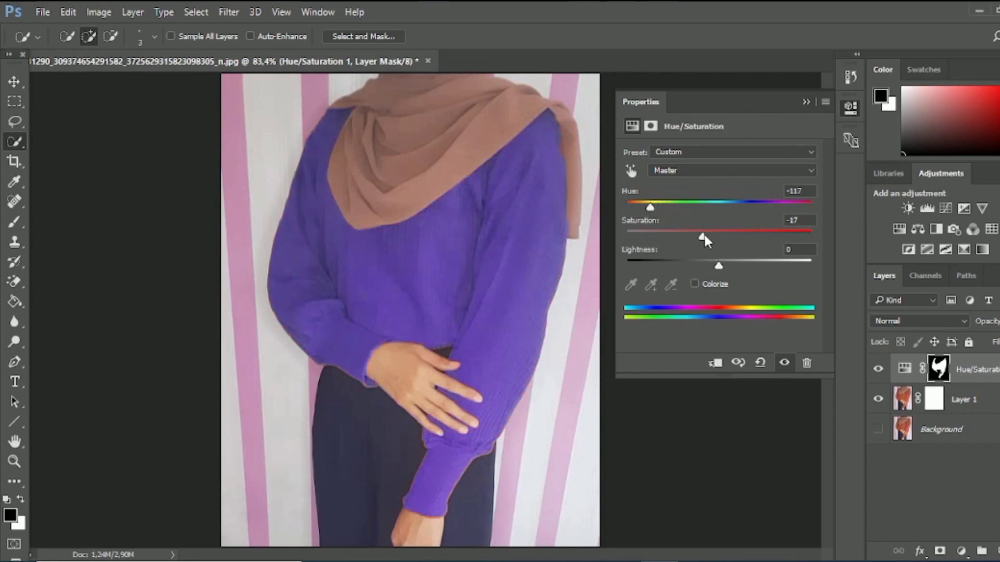
pyautogui.moveTo(704, 235); pyautogui.dragTo(707, 235)
pyautogui.moveTo(650, 207); pyautogui.dragTo(657, 205)
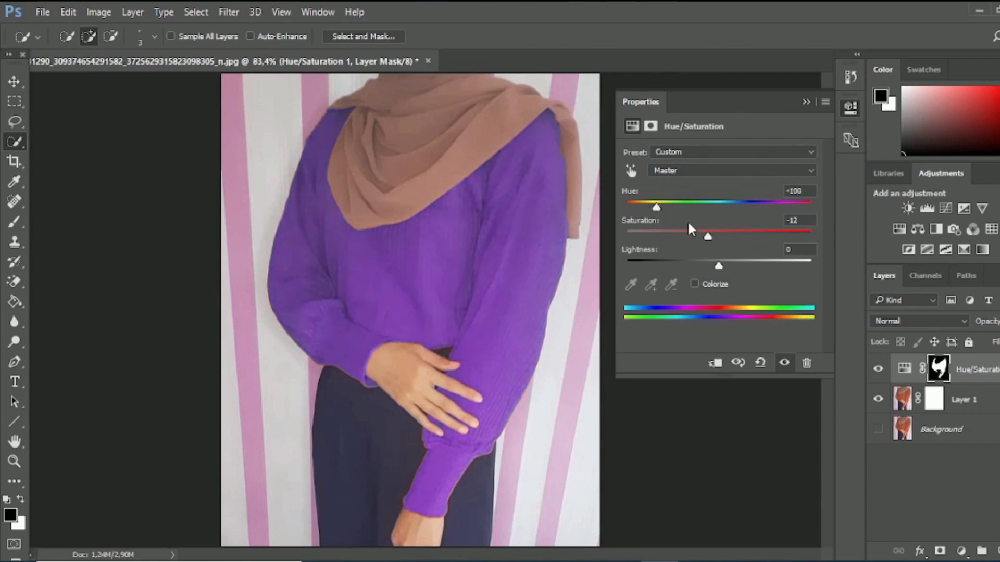
pyautogui.moveTo(704, 235); pyautogui.dragTo(691, 237)
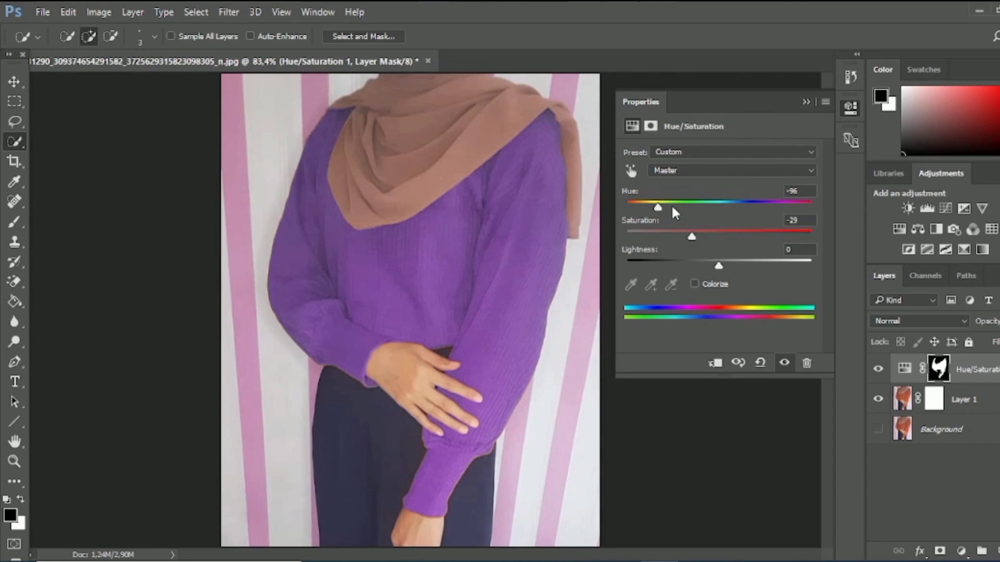
# Try a vivid magenta for the sweater with hue about -47 and saturation raised to +23 and beyond.
pyautogui.moveTo(660, 206); pyautogui.dragTo(692, 208)
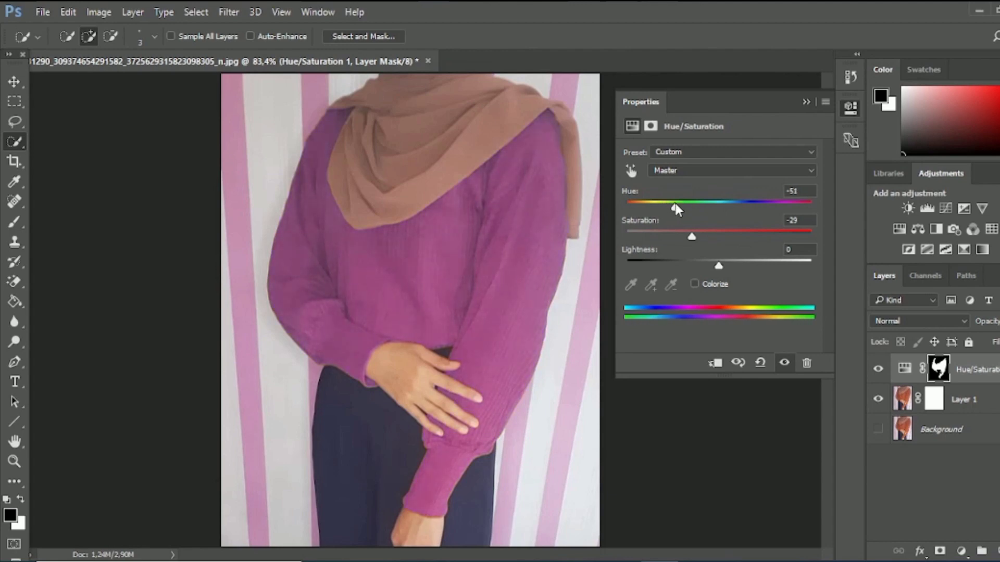
pyautogui.moveTo(676, 206); pyautogui.dragTo(678, 207)
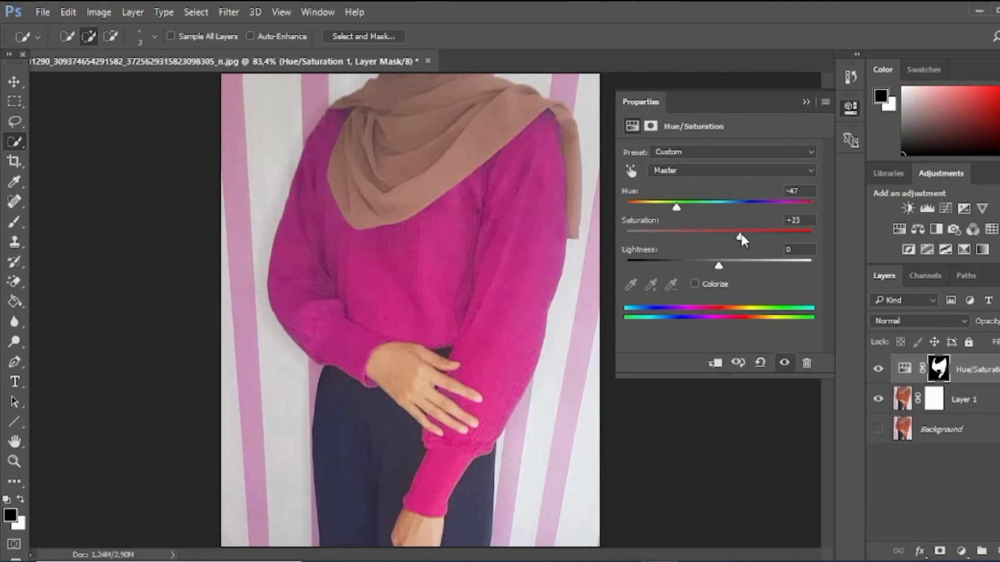
pyautogui.moveTo(741, 235); pyautogui.dragTo(791, 239)
pyautogui.moveTo(679, 208); pyautogui.dragTo(689, 237)
# Give the sweater a brown tone with hue +7, saturation -42 and lightness -8.
pyautogui.moveTo(754, 208); pyautogui.dragTo(722, 207)
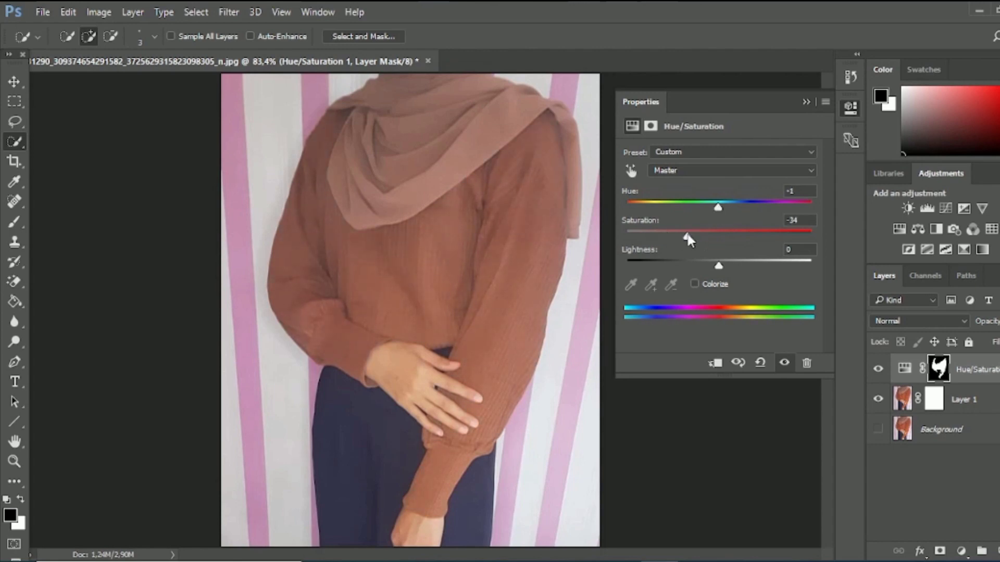
pyautogui.moveTo(687, 235); pyautogui.dragTo(680, 235)
pyautogui.moveTo(719, 266)
pyautogui.mouseDown()
pyautogui.moveTo(732, 262)
pyautogui.moveTo(707, 266)
pyautogui.mouseUp()
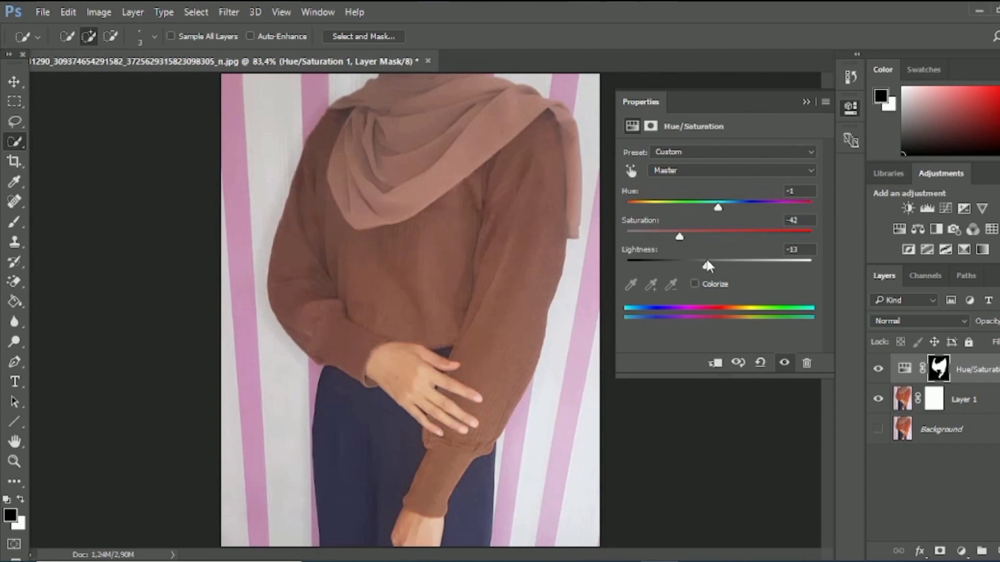
pyautogui.moveTo(718, 207); pyautogui.dragTo(726, 208)
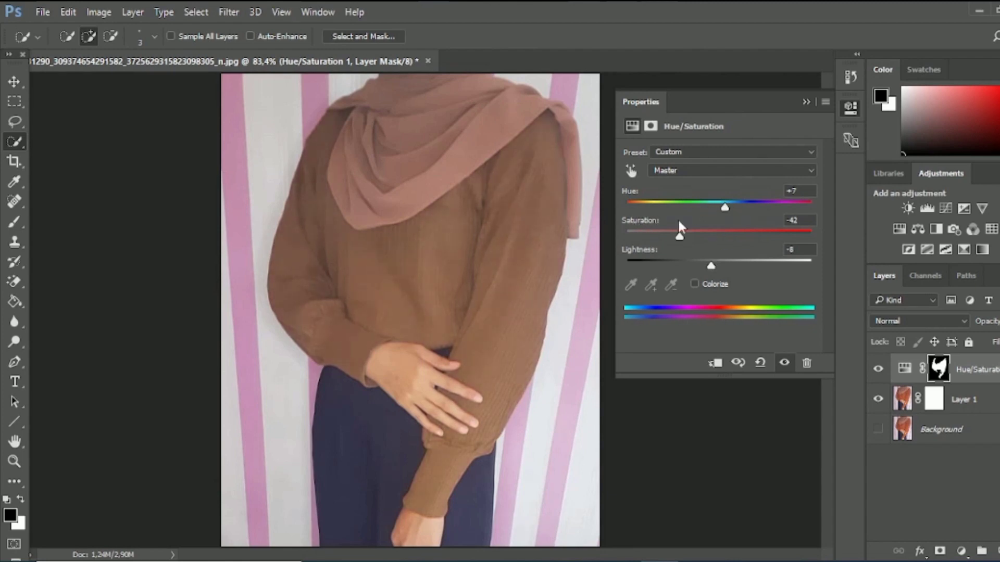
# Shift the sweater's hue to a bluish purple and collapse the adjustment settings.
pyautogui.moveTo(722, 207); pyautogui.dragTo(655, 210)
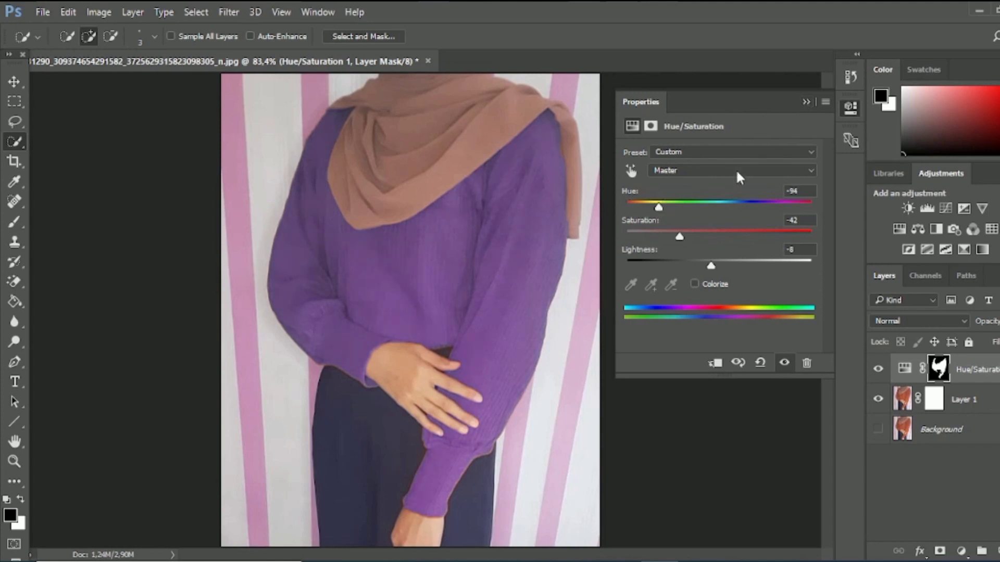
pyautogui.moveTo(657, 210); pyautogui.dragTo(655, 211)
pyautogui.click(806, 103)
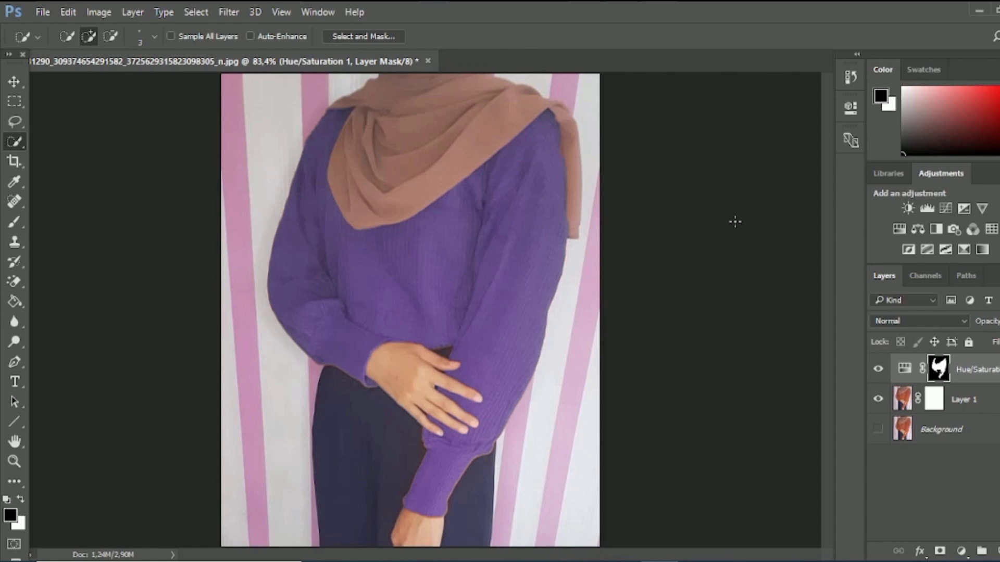
# Inspect the Hue/Saturation mask's edge along the lower cuff in Select and Mask, leaving the refinement values as they are.
pyautogui.keyDown('ctrl'); pyautogui.click(459, 495); pyautogui.keyUp('ctrl')
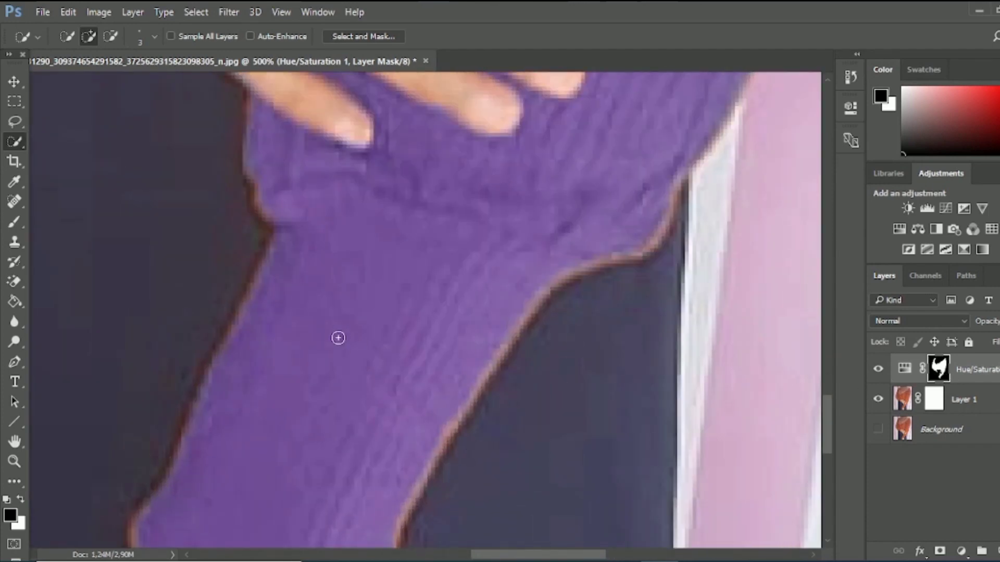
pyautogui.click(365, 37)
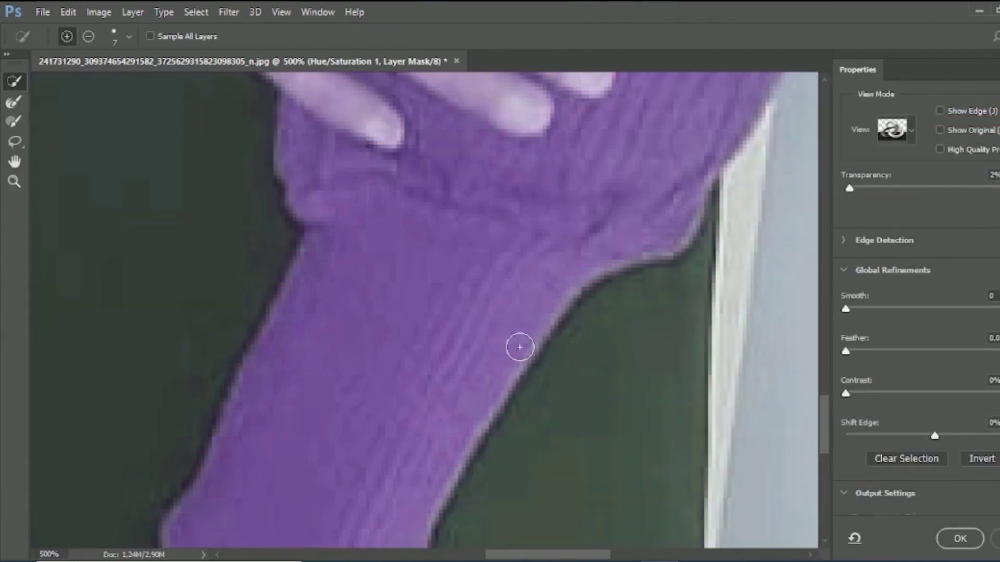
pyautogui.click(961, 546)
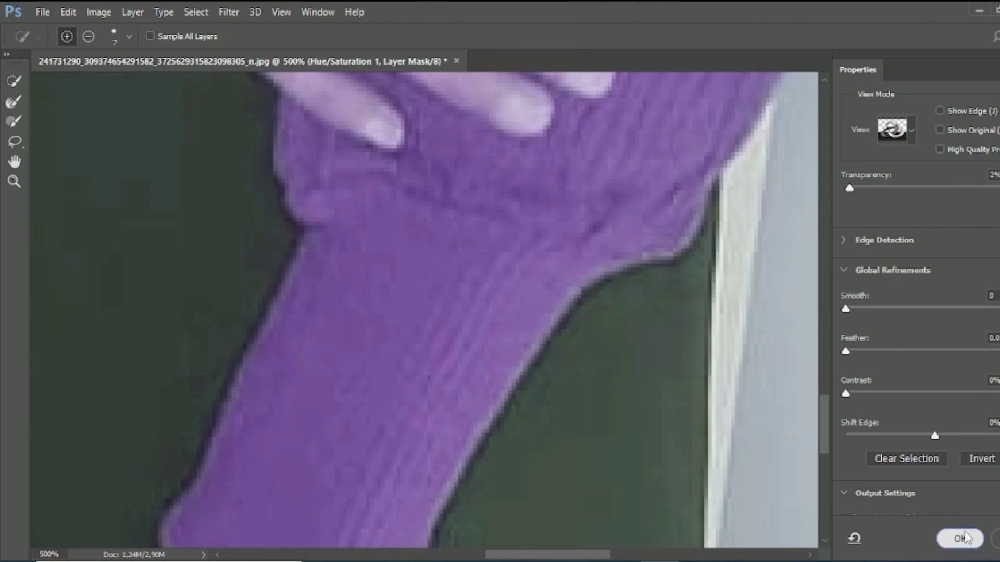
# Inspect Layer 1's mask around the lower cuff in Select and Mask, and reselect the Hue/Saturation layer's mask.
pyautogui.click(936, 402)
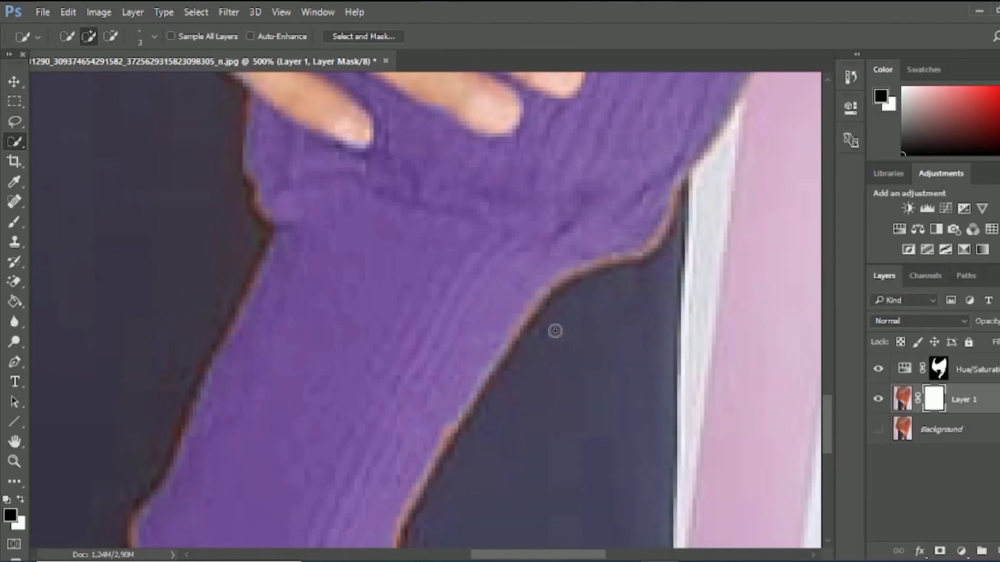
pyautogui.click(388, 36)
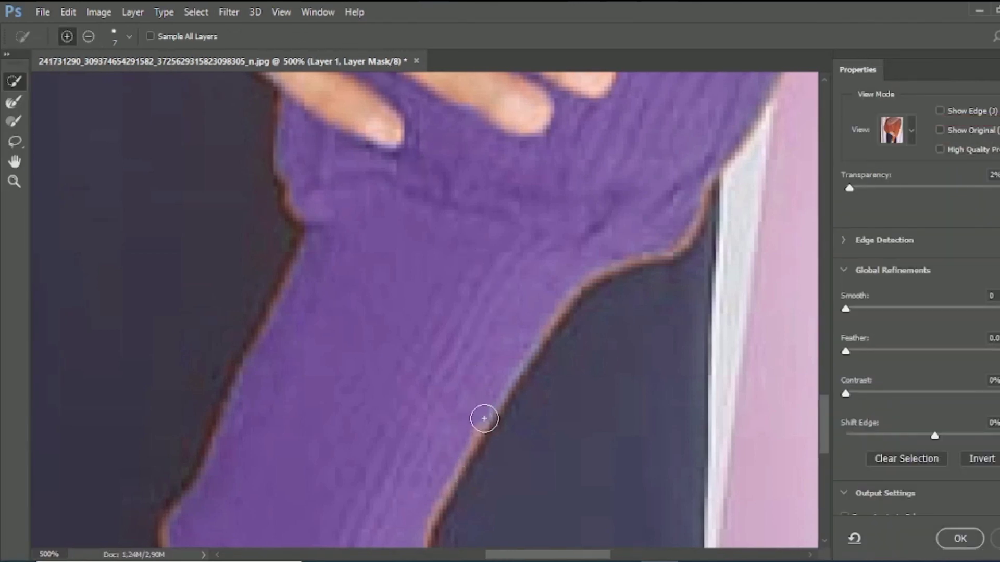
pyautogui.click(944, 541)
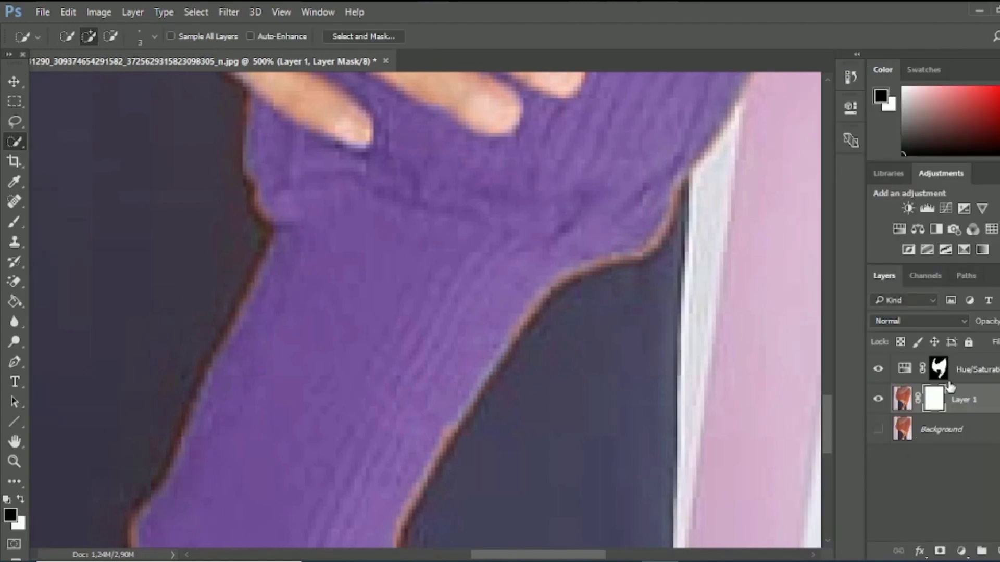
pyautogui.click(949, 369)
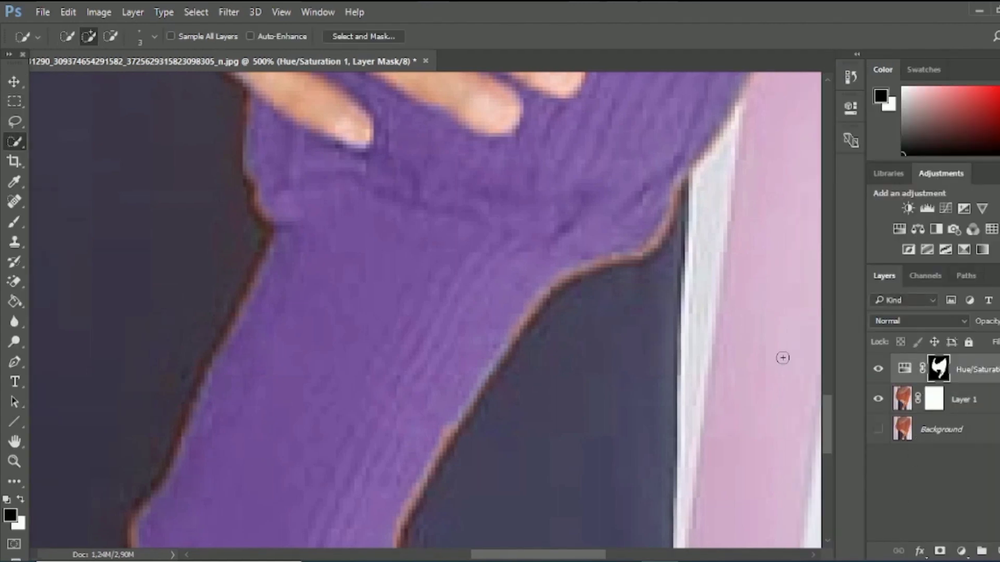
# Open the Hue/Saturation mask in Select and Mask, set the preview transparency to 100%, and brush the lower cuff's right edge into the selection.
pyautogui.click(387, 37)
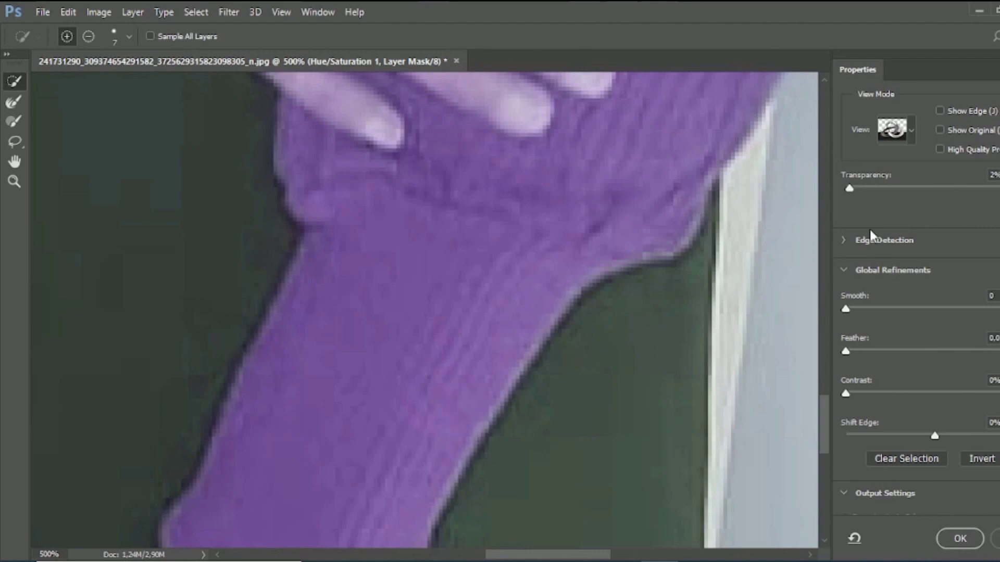
pyautogui.moveTo(849, 188); pyautogui.dragTo(998, 187)
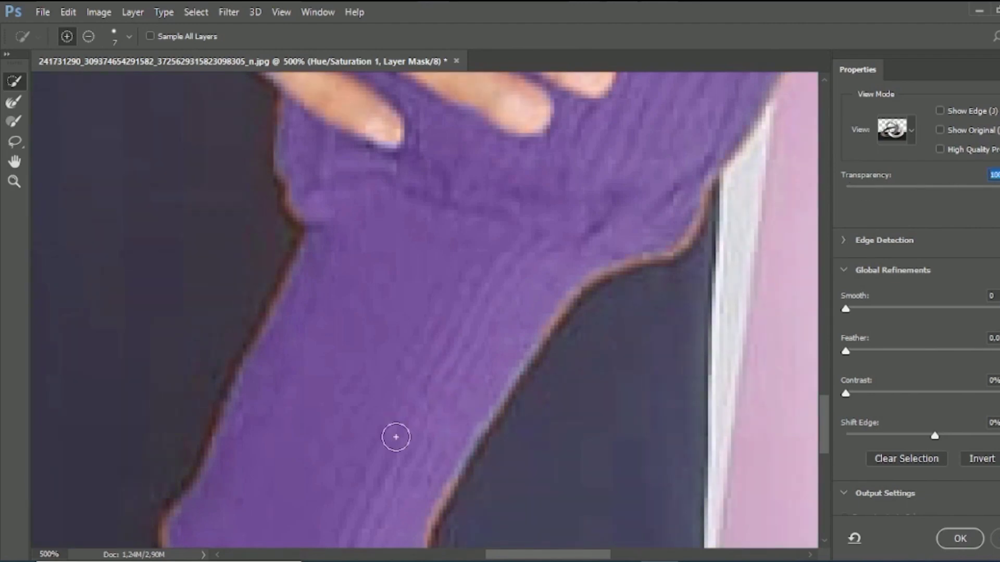
pyautogui.moveTo(595, 308)
pyautogui.mouseDown()
pyautogui.moveTo(535, 385)
pyautogui.moveTo(498, 366)
pyautogui.moveTo(545, 337)
pyautogui.moveTo(621, 315)
pyautogui.moveTo(645, 239)
pyautogui.moveTo(685, 192)
pyautogui.mouseUp()
pyautogui.moveTo(497, 412); pyautogui.dragTo(608, 257)
pyautogui.moveTo(458, 356); pyautogui.dragTo(497, 202)
pyautogui.moveTo(487, 373); pyautogui.dragTo(466, 349)
pyautogui.scroll(3, 496, 375)
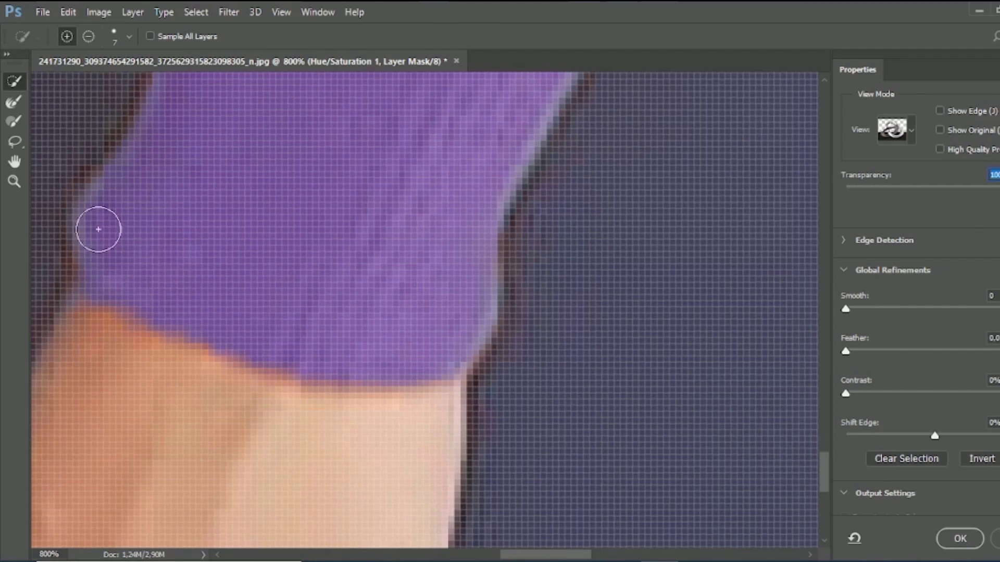
# Brush the orange fringe along the lower cuff's left edge into the mask, up to the hand.
pyautogui.moveTo(283, 238)
pyautogui.mouseDown()
pyautogui.moveTo(319, 267)
pyautogui.moveTo(391, 380)
pyautogui.mouseUp()
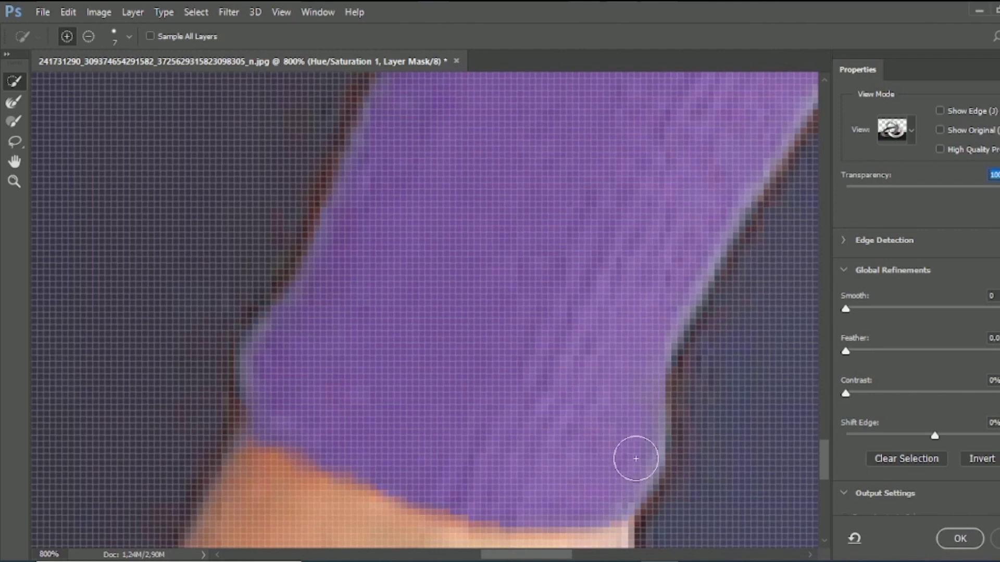
pyautogui.moveTo(606, 259); pyautogui.dragTo(670, 441)
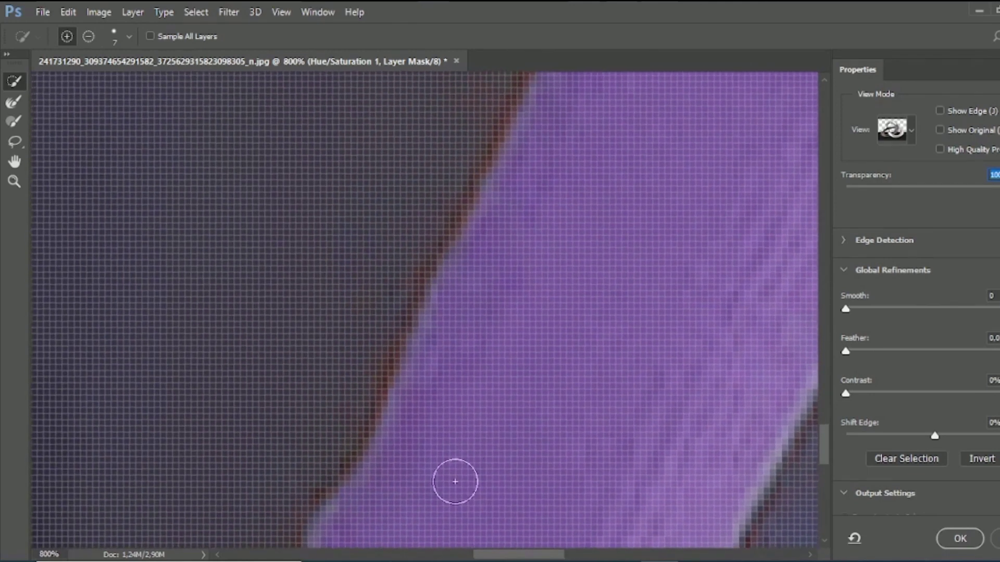
pyautogui.moveTo(375, 466)
pyautogui.mouseDown()
pyautogui.moveTo(435, 323)
pyautogui.moveTo(497, 225)
pyautogui.mouseUp()
pyautogui.moveTo(551, 203)
pyautogui.mouseDown()
pyautogui.moveTo(504, 339)
pyautogui.moveTo(417, 415)
pyautogui.mouseUp()
pyautogui.moveTo(406, 460); pyautogui.dragTo(511, 238)
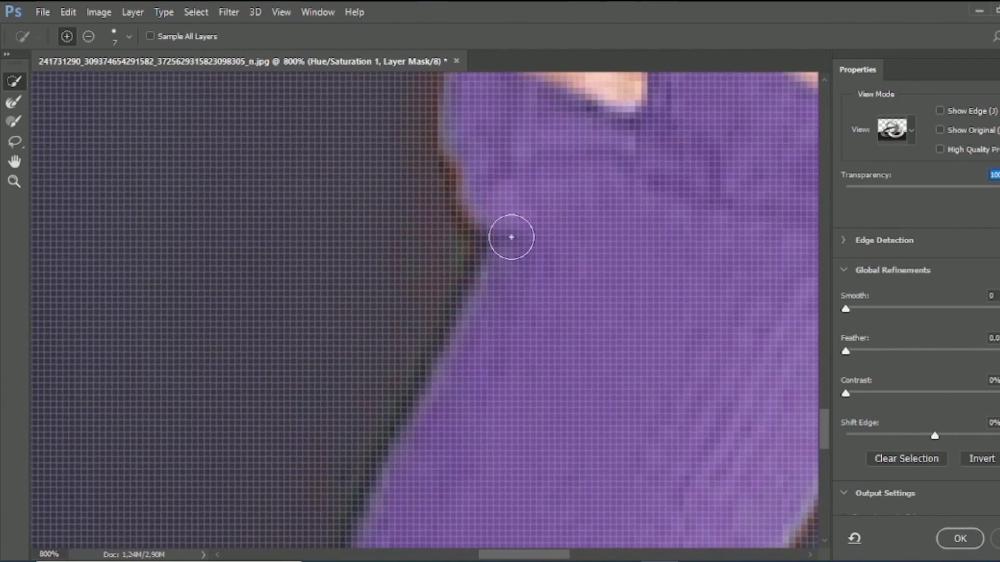
pyautogui.moveTo(520, 163)
pyautogui.mouseDown()
pyautogui.moveTo(572, 355)
pyautogui.moveTo(517, 227)
pyautogui.mouseUp()
pyautogui.moveTo(564, 454)
pyautogui.mouseDown()
pyautogui.moveTo(520, 324)
pyautogui.moveTo(512, 255)
pyautogui.mouseUp()
pyautogui.moveTo(513, 230); pyautogui.dragTo(613, 379)
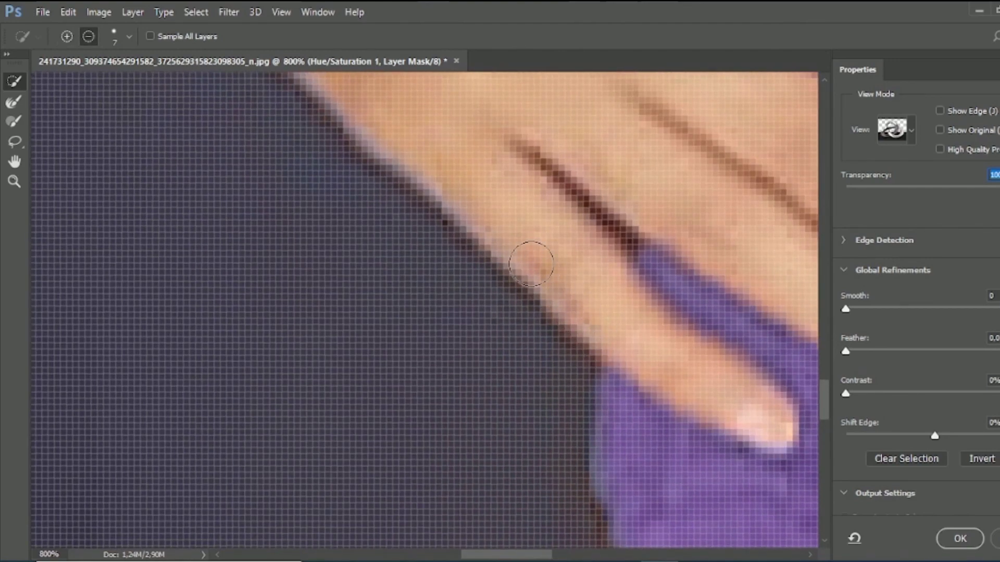
# Reduce the selection brush to size 4 and refine the mask from the little finger to the upper cuff's edge.
pyautogui.scroll(1, 614, 375)
pyautogui.press('[')
pyautogui.press('[')
pyautogui.press('[')
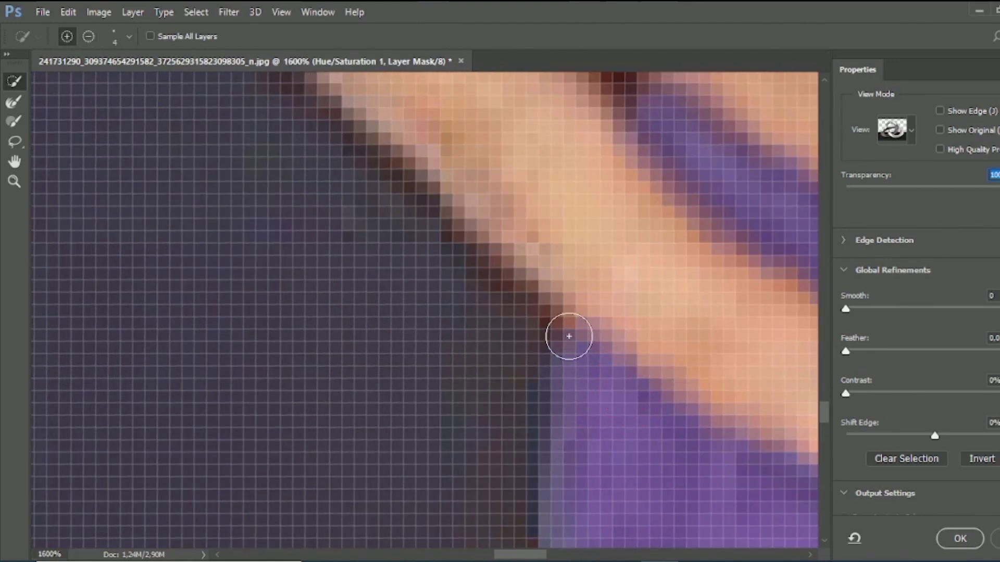
pyautogui.scroll(-5, 573, 344)
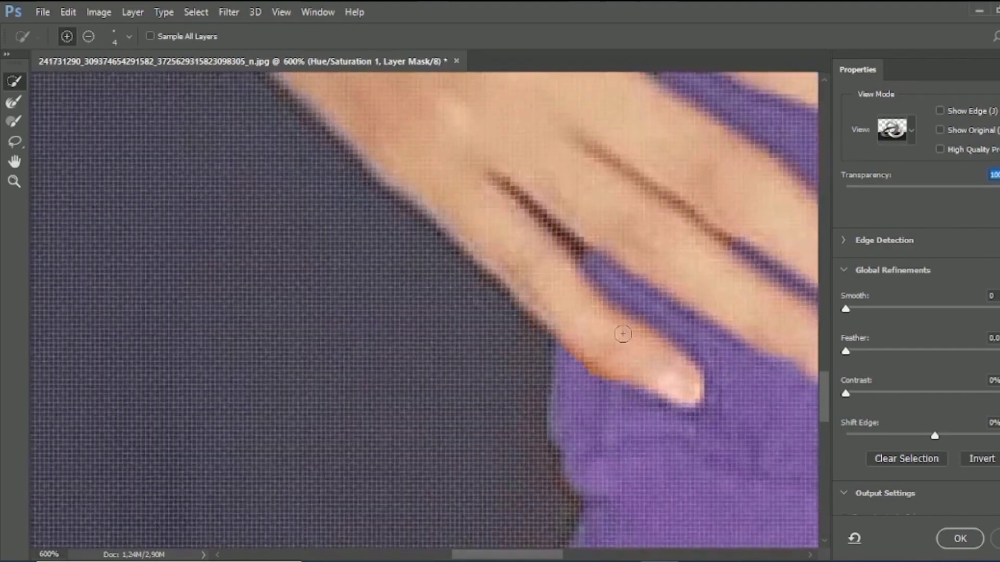
pyautogui.scroll(4, 580, 336)
pyautogui.scroll(-4, 578, 345)
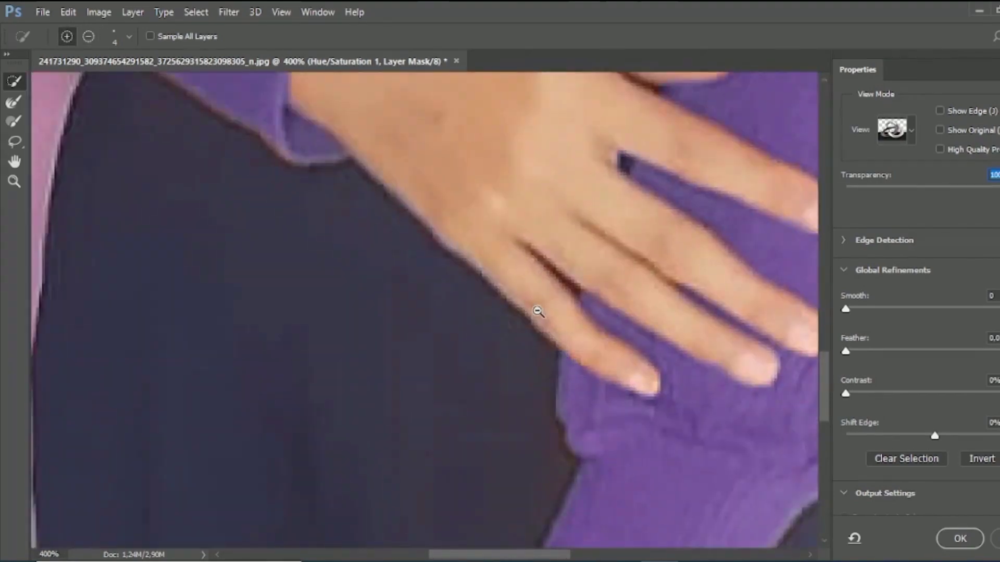
pyautogui.scroll(4, 260, 135)
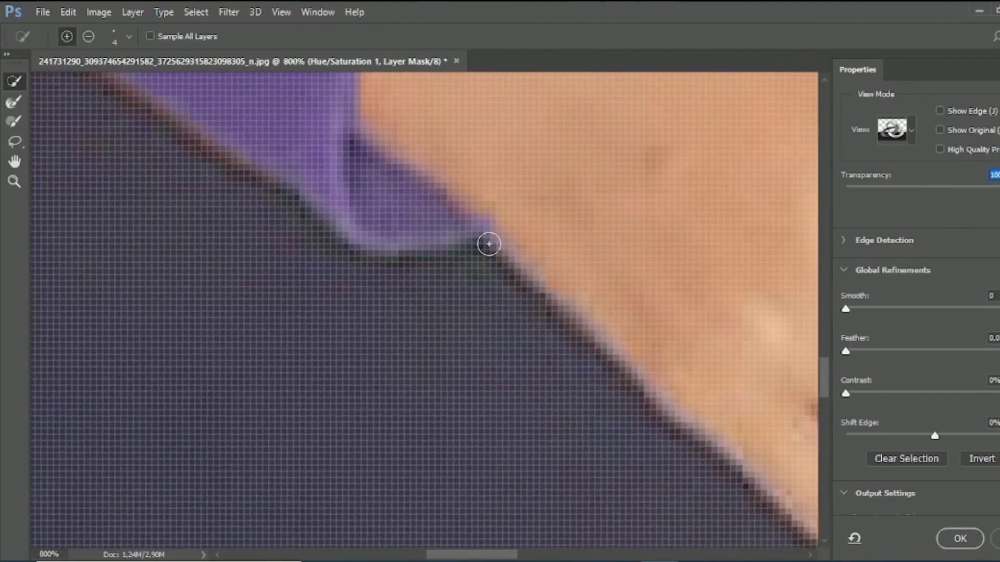
pyautogui.moveTo(327, 238); pyautogui.dragTo(484, 408)
# Refine the mask where the lower cuff meets the sleeve, beside the dark trousers.
pyautogui.scroll(-4, 301, 364)
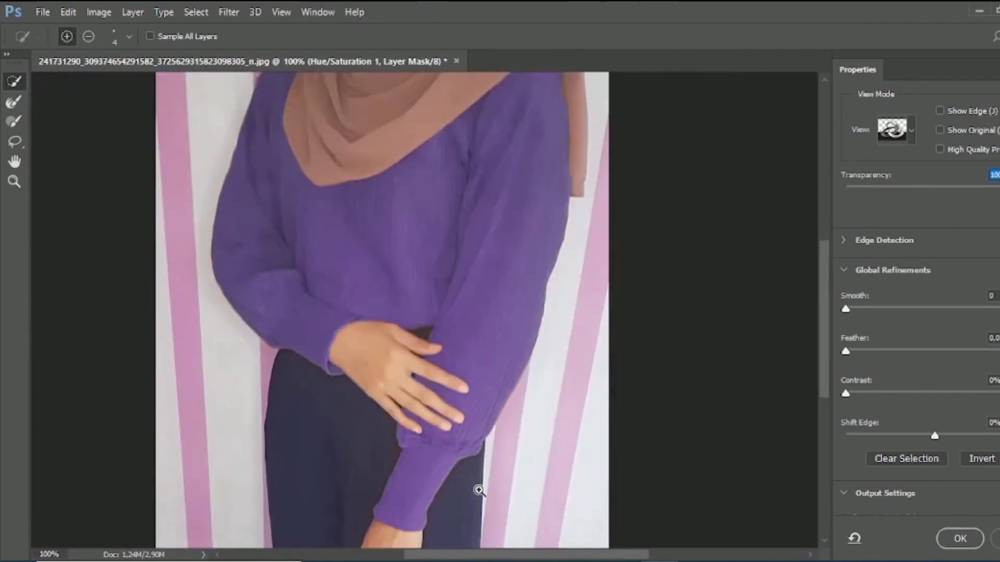
pyautogui.scroll(3, 475, 484)
pyautogui.scroll(3, 426, 440)
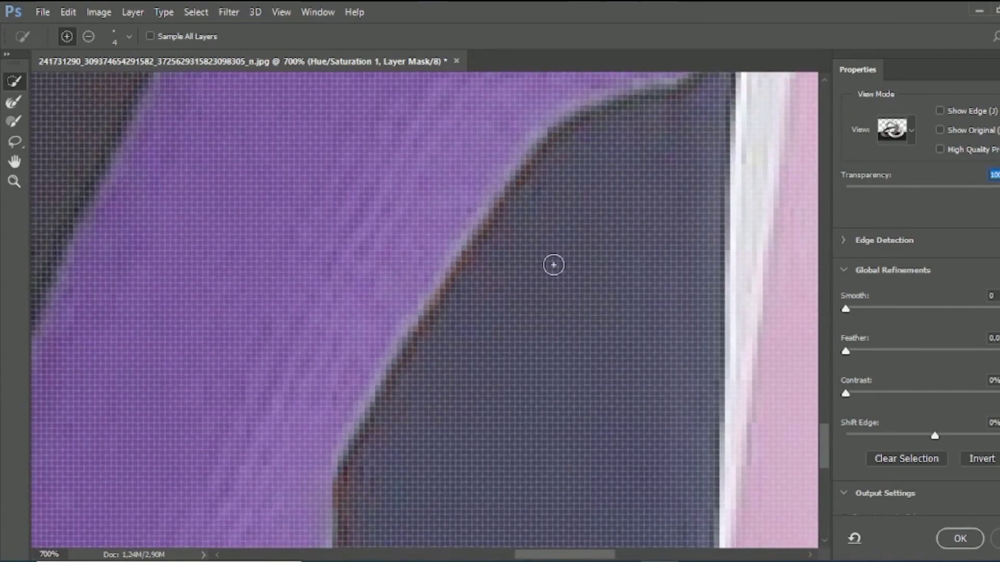
pyautogui.scroll(-4, 549, 271)
pyautogui.scroll(5, 547, 284)
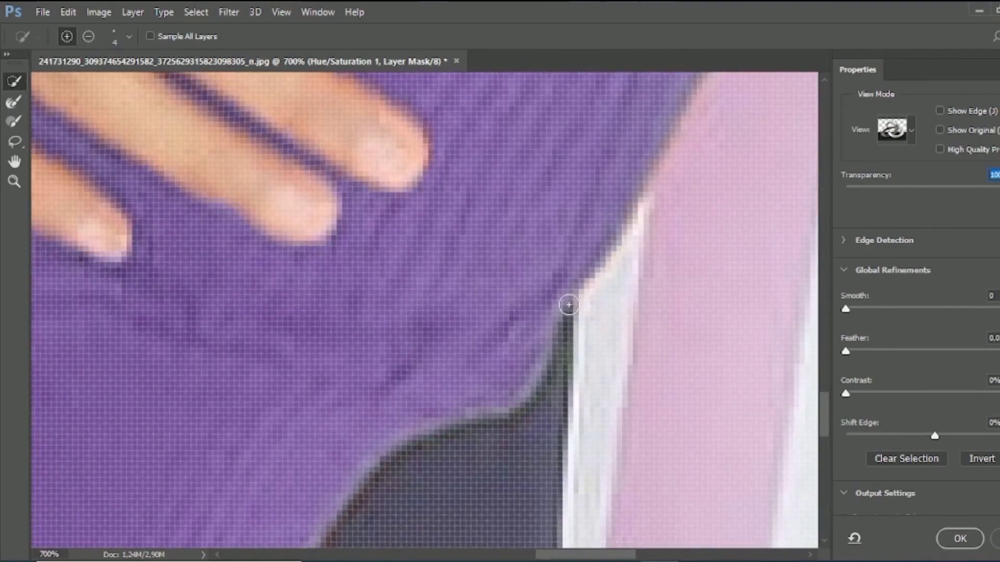
pyautogui.moveTo(379, 453)
pyautogui.mouseDown()
pyautogui.moveTo(472, 378)
pyautogui.moveTo(492, 385)
pyautogui.mouseUp()
pyautogui.moveTo(999, 188)
pyautogui.mouseDown()
pyautogui.moveTo(776, 229)
pyautogui.moveTo(998, 188)
pyautogui.mouseUp()
pyautogui.moveTo(689, 133); pyautogui.dragTo(521, 337)
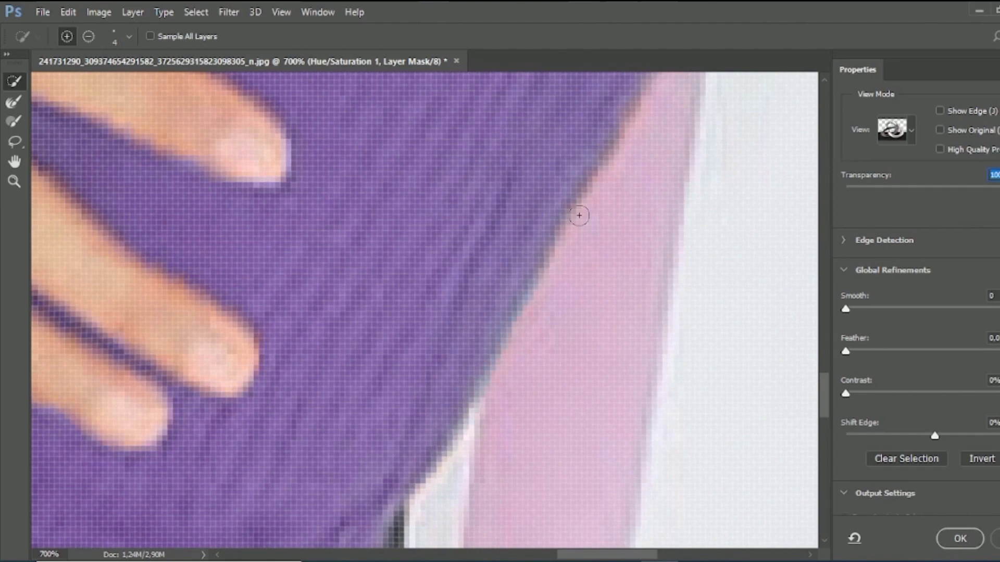
# Brush the right sleeve's outer edge above the cuff into the mask along the pink stripe.
pyautogui.moveTo(612, 112); pyautogui.dragTo(549, 247)
pyautogui.moveTo(660, 190); pyautogui.dragTo(607, 330)
pyautogui.moveTo(573, 265)
pyautogui.mouseDown()
pyautogui.moveTo(525, 343)
pyautogui.moveTo(527, 359)
pyautogui.mouseUp()
pyautogui.moveTo(552, 359); pyautogui.dragTo(585, 284)
pyautogui.moveTo(670, 227); pyautogui.dragTo(605, 371)
pyautogui.moveTo(627, 260); pyautogui.dragTo(557, 423)
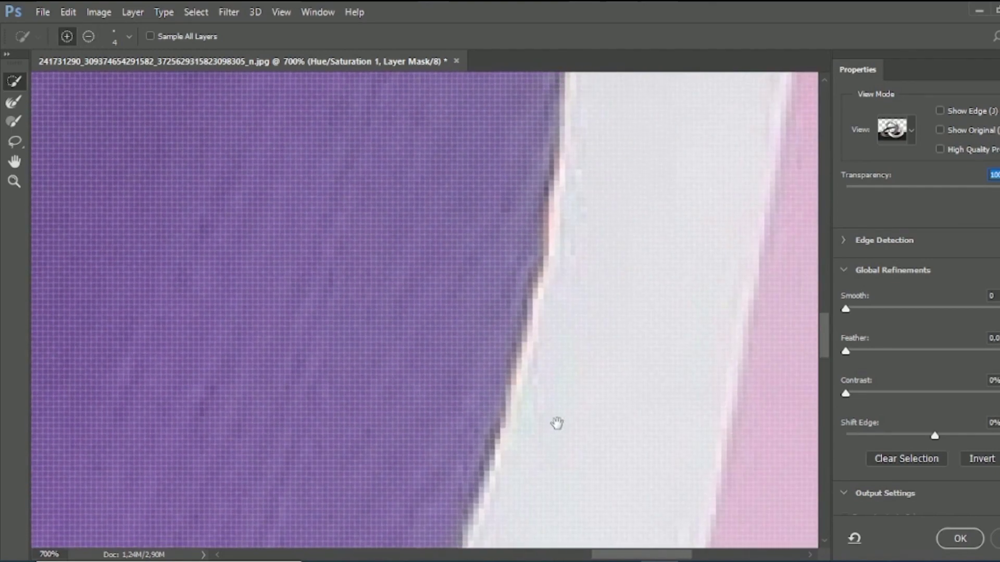
# Extend the mask along the right sleeve's outer edge beside the white stripe.
pyautogui.scroll(-4, 534, 326)
pyautogui.scroll(3, 542, 322)
pyautogui.moveTo(484, 425); pyautogui.dragTo(491, 445)
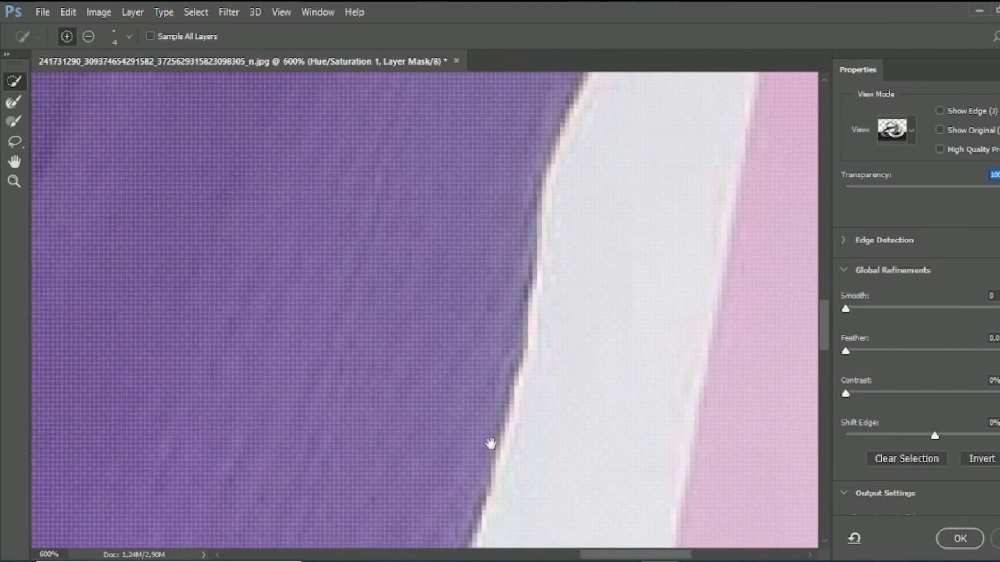
pyautogui.moveTo(555, 189); pyautogui.dragTo(528, 261)
pyautogui.moveTo(599, 78); pyautogui.dragTo(571, 248)
pyautogui.moveTo(513, 330); pyautogui.dragTo(583, 178)
pyautogui.moveTo(597, 135); pyautogui.dragTo(543, 366)
# Replace the last stroke on the right sleeve's outer edge with a new one and apply the refined mask.
pyautogui.moveTo(532, 360); pyautogui.dragTo(555, 270)
pyautogui.hotkey('ctrl', 'z')
pyautogui.moveTo(551, 319); pyautogui.dragTo(565, 136)
pyautogui.moveTo(627, 199); pyautogui.dragTo(616, 328)
pyautogui.hotkey('ctrl', '0')
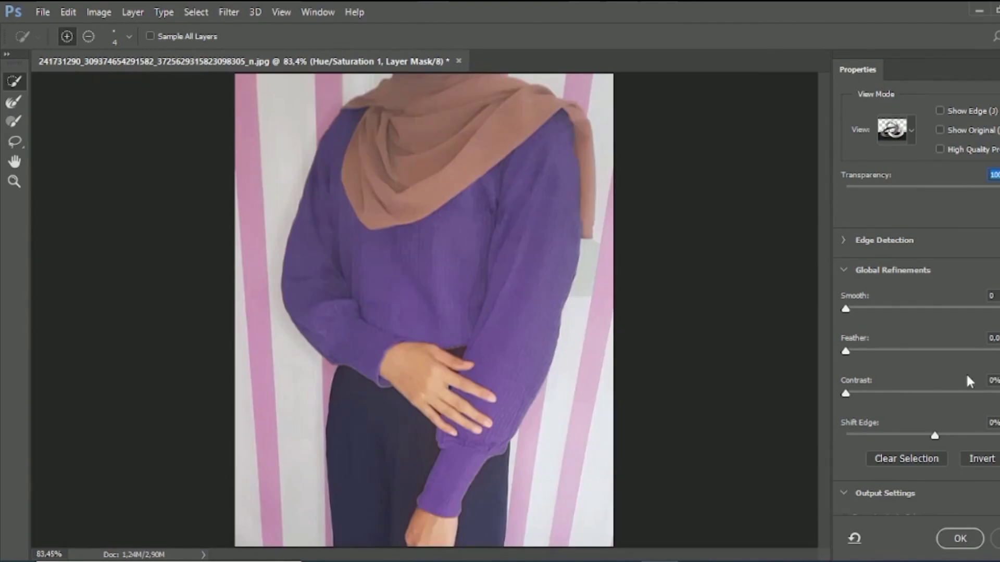
pyautogui.click(959, 538)
# Reopen the Hue/Saturation mask in Select and Mask to refine the left sleeve's outer edge.
pyautogui.scroll(5, 276, 211)
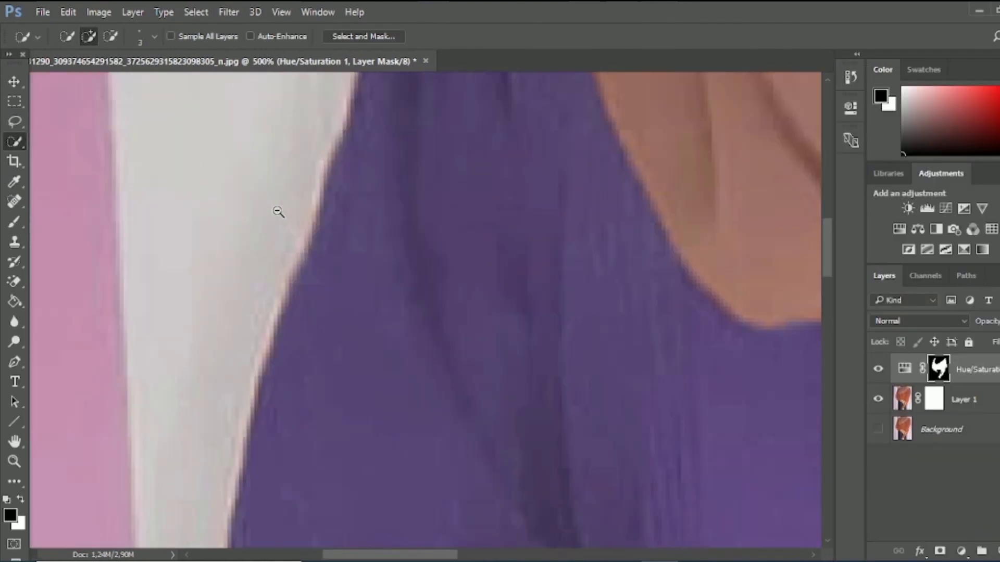
pyautogui.scroll(-4, 277, 212)
pyautogui.hotkey('ctrl', 'o')
pyautogui.click(490, 347)
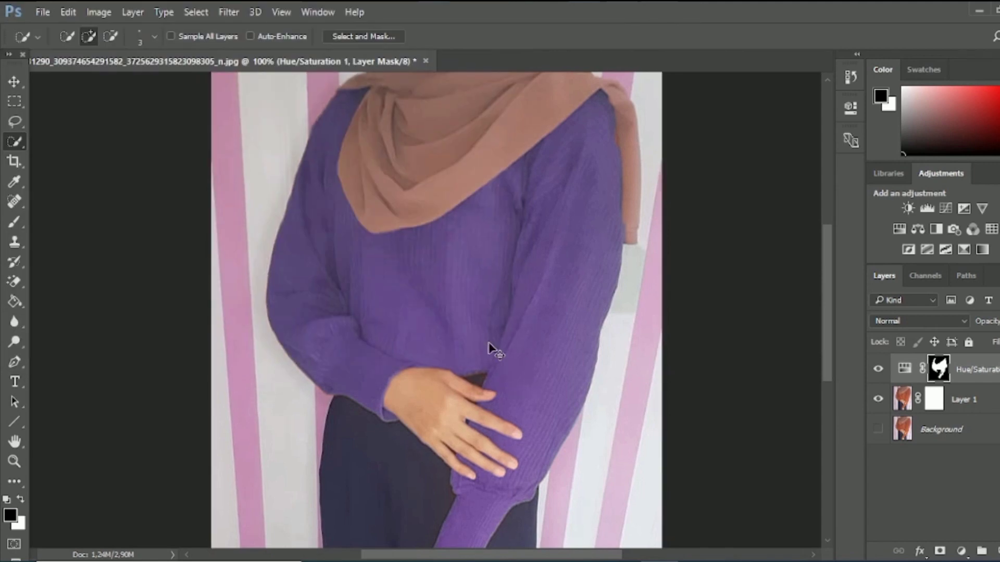
pyautogui.hotkey('ctrl', '0')
pyautogui.scroll(4, 270, 236)
pyautogui.moveTo(310, 196); pyautogui.dragTo(417, 327)
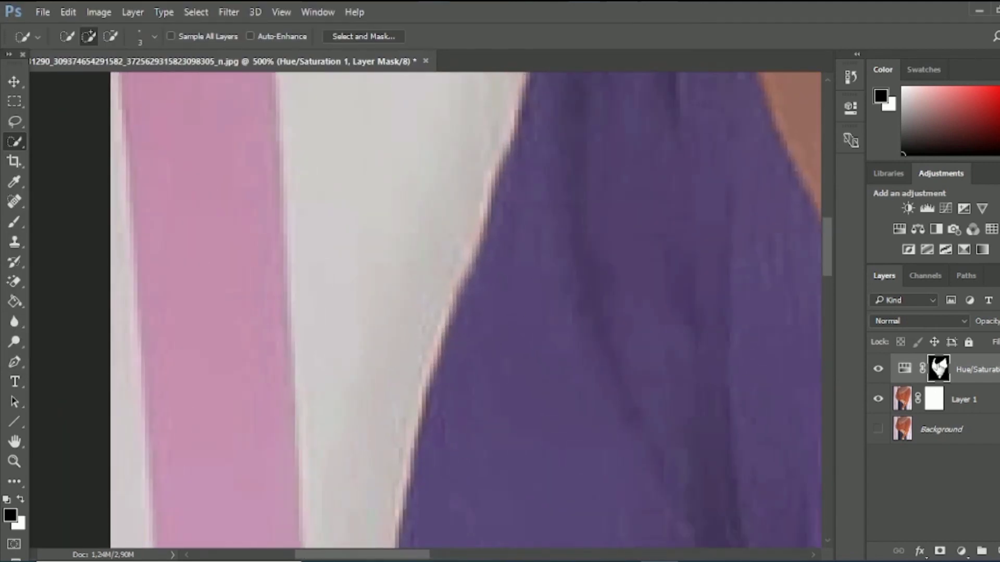
pyautogui.click(364, 36)
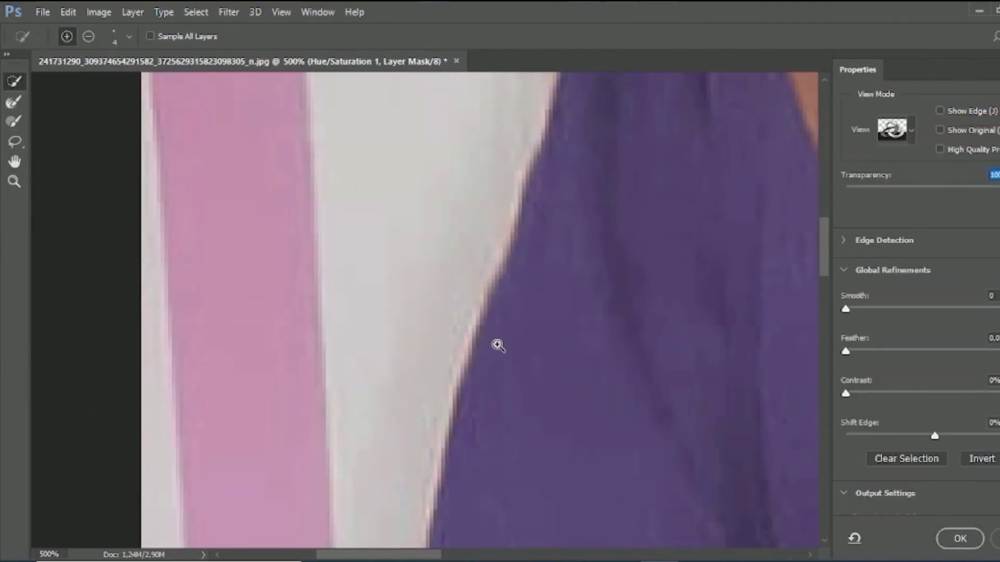
pyautogui.click(497, 345)
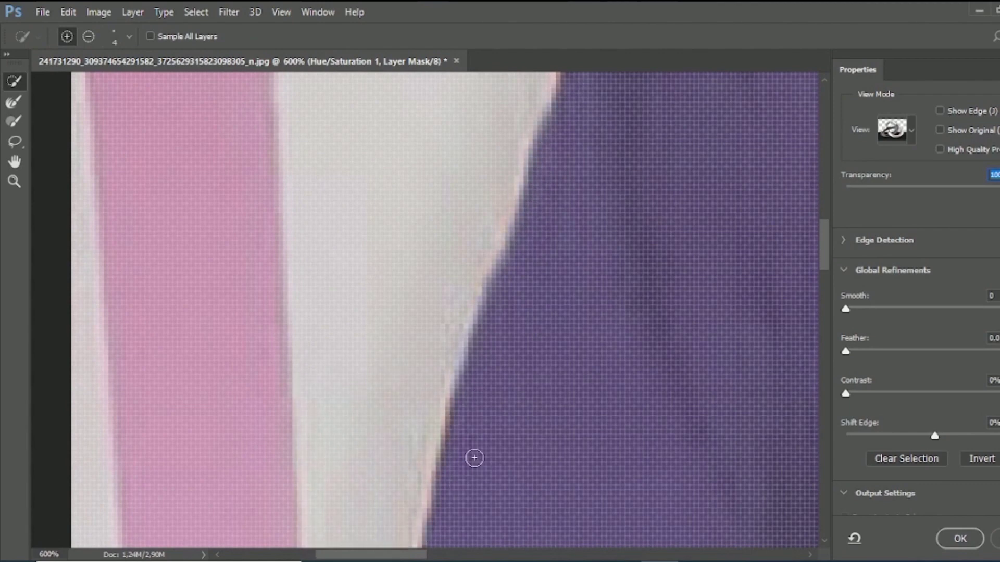
# Brush the fringe along the left sleeve's outer edge into the mask, working up toward the shoulder.
pyautogui.moveTo(475, 458)
pyautogui.mouseDown()
pyautogui.moveTo(501, 385)
pyautogui.moveTo(477, 363)
pyautogui.mouseUp()
pyautogui.moveTo(470, 539)
pyautogui.mouseDown()
pyautogui.moveTo(507, 330)
pyautogui.moveTo(499, 287)
pyautogui.mouseUp()
pyautogui.moveTo(557, 253); pyautogui.dragTo(542, 421)
pyautogui.moveTo(507, 374); pyautogui.dragTo(516, 266)
pyautogui.moveTo(582, 213); pyautogui.dragTo(535, 505)
pyautogui.moveTo(491, 478)
pyautogui.mouseDown()
pyautogui.moveTo(579, 200)
pyautogui.moveTo(583, 372)
pyautogui.moveTo(565, 283)
pyautogui.mouseUp()
pyautogui.moveTo(664, 125); pyautogui.dragTo(580, 423)
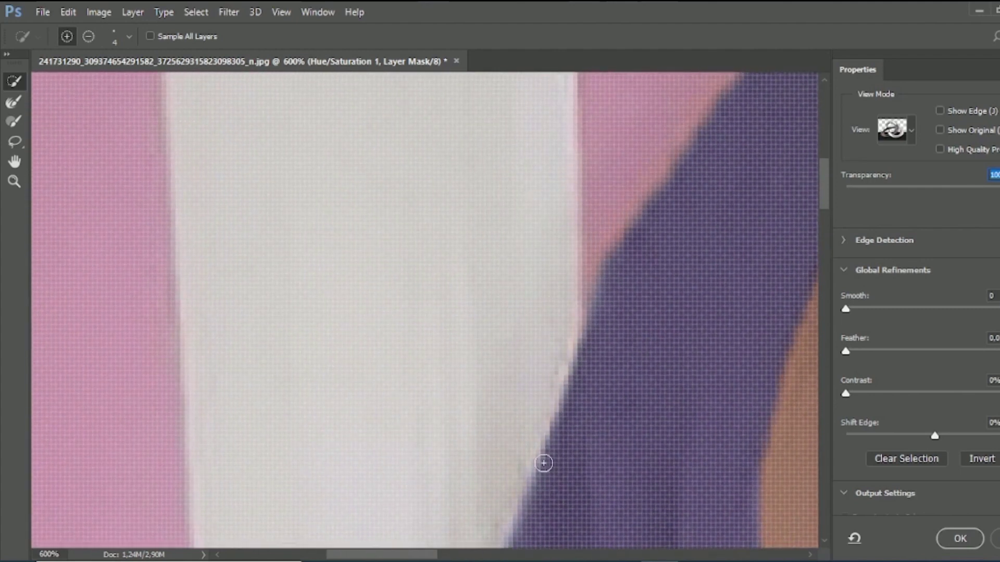
pyautogui.moveTo(543, 463)
pyautogui.mouseDown()
pyautogui.moveTo(572, 401)
pyautogui.moveTo(601, 287)
pyautogui.mouseUp()
# Brush the left shoulder's edge into the mask, up to where it meets the scarf.
pyautogui.scroll(-4, 655, 353)
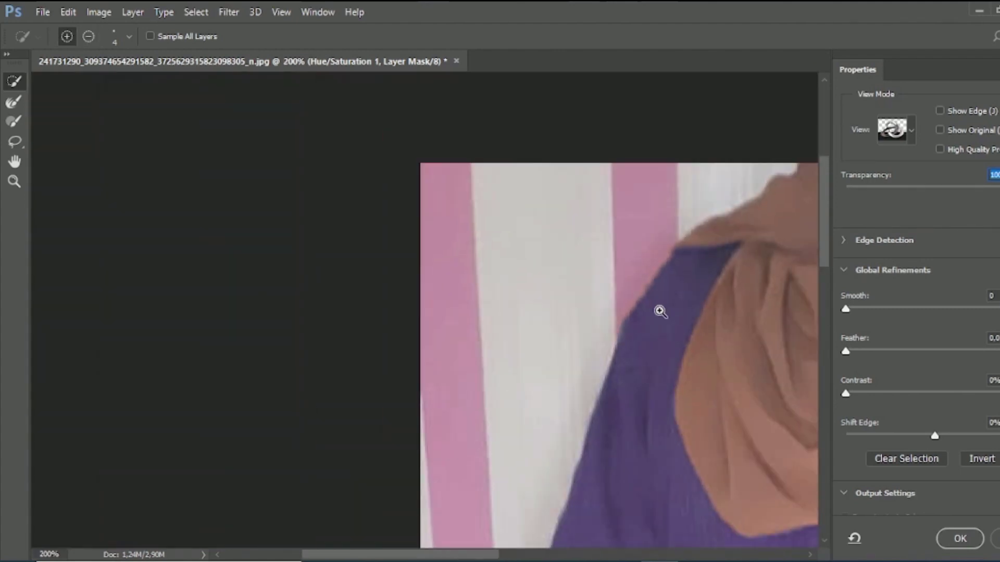
pyautogui.scroll(4, 688, 268)
pyautogui.moveTo(532, 456); pyautogui.dragTo(587, 382)
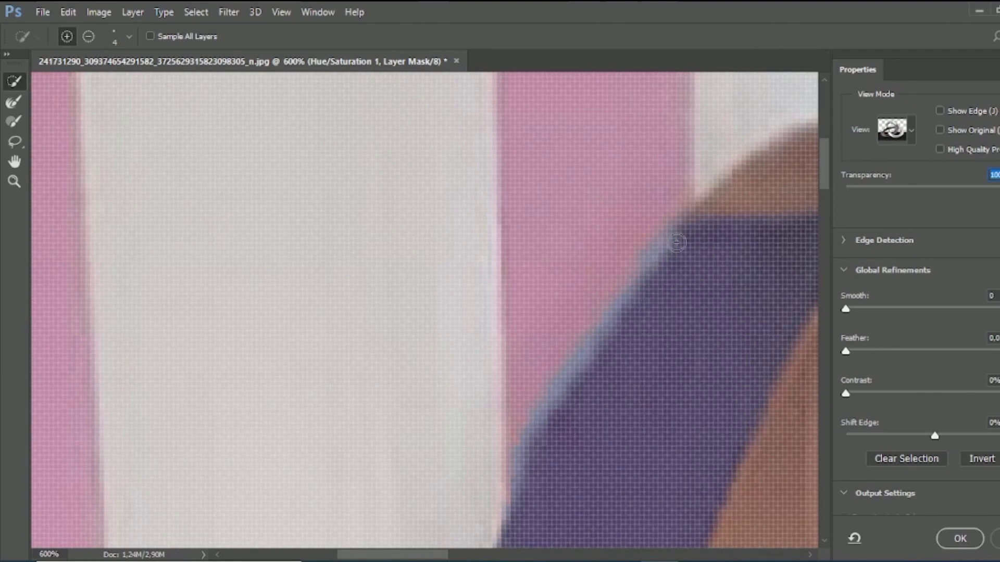
pyautogui.scroll(-5, 625, 447)
pyautogui.scroll(5, 572, 495)
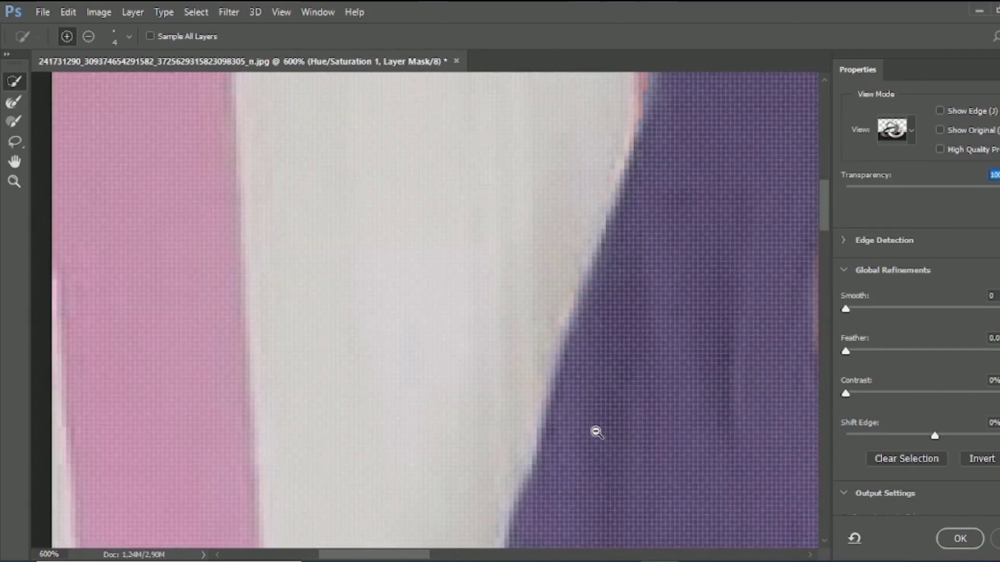
# Touch up the mask along the left forearm's lower edge near the trousers and undo the excess stroke.
pyautogui.scroll(-5, 609, 411)
pyautogui.scroll(6, 616, 489)
pyautogui.moveTo(636, 323)
pyautogui.mouseDown()
pyautogui.moveTo(736, 434)
pyautogui.moveTo(678, 355)
pyautogui.moveTo(537, 307)
pyautogui.moveTo(587, 359)
pyautogui.mouseUp()
pyautogui.hotkey('ctrl', 'alt', 'z')
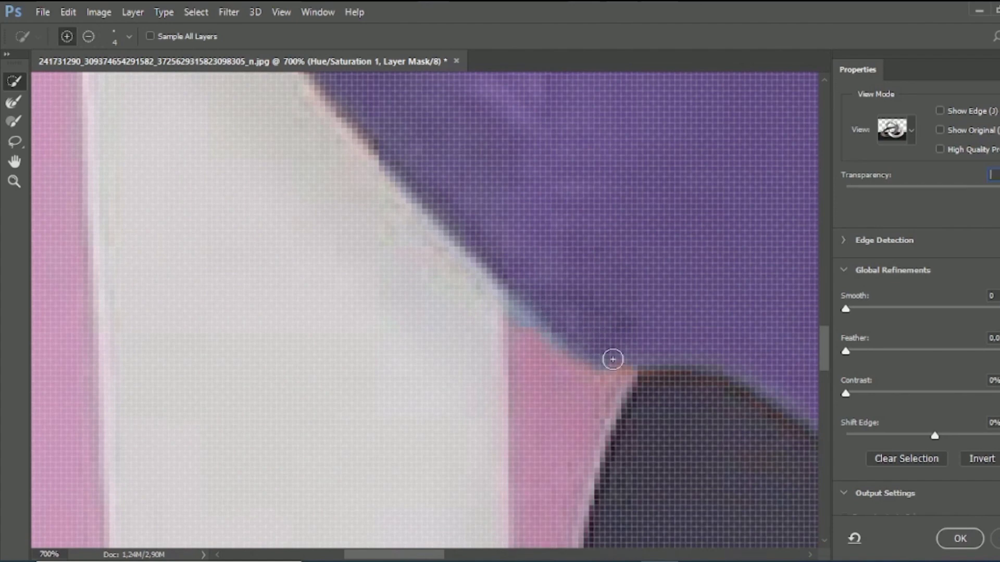
pyautogui.moveTo(529, 268); pyautogui.dragTo(663, 422)
pyautogui.moveTo(422, 167); pyautogui.dragTo(583, 431)
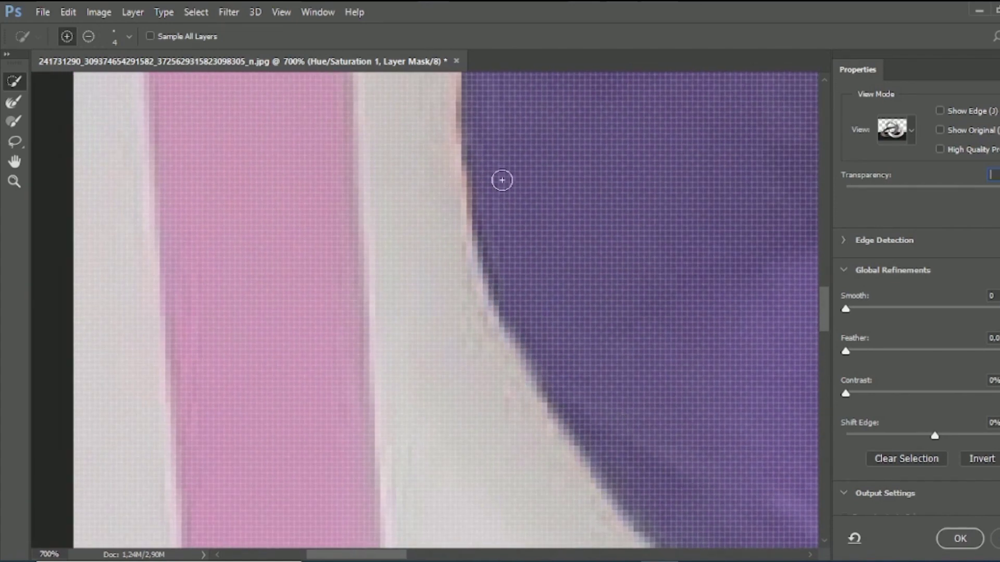
# Brush the left sleeve's outer edge into the mask from the elbow upward.
pyautogui.moveTo(494, 193); pyautogui.dragTo(551, 430)
pyautogui.moveTo(568, 261); pyautogui.dragTo(588, 382)
pyautogui.moveTo(573, 292); pyautogui.dragTo(583, 397)
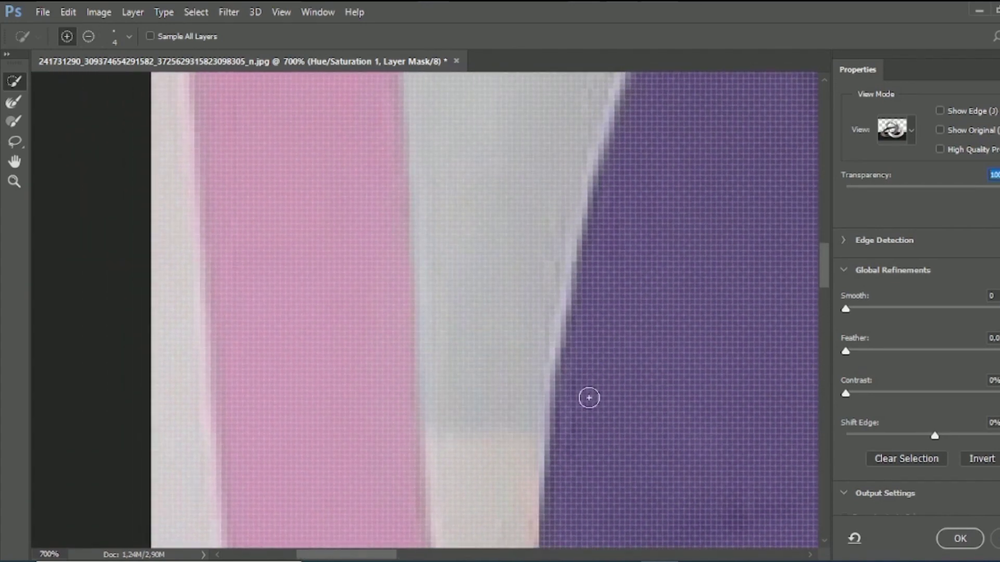
pyautogui.moveTo(632, 438)
pyautogui.mouseDown()
pyautogui.moveTo(640, 495)
pyautogui.moveTo(637, 453)
pyautogui.mouseUp()
pyautogui.moveTo(559, 348); pyautogui.dragTo(564, 442)
# Try further brush strokes on the left upper sleeve's outer edge and undo them.
pyautogui.moveTo(617, 310)
pyautogui.mouseDown()
pyautogui.moveTo(609, 438)
pyautogui.moveTo(643, 330)
pyautogui.moveTo(555, 395)
pyautogui.mouseUp()
pyautogui.hotkey('ctrl', 'alt', 'z')
pyautogui.keyDown('alt'); pyautogui.click(558, 384); pyautogui.keyUp('alt')
pyautogui.keyDown('alt'); pyautogui.click(559, 384); pyautogui.keyUp('alt')
pyautogui.keyDown('alt'); pyautogui.click(558, 384); pyautogui.keyUp('alt')
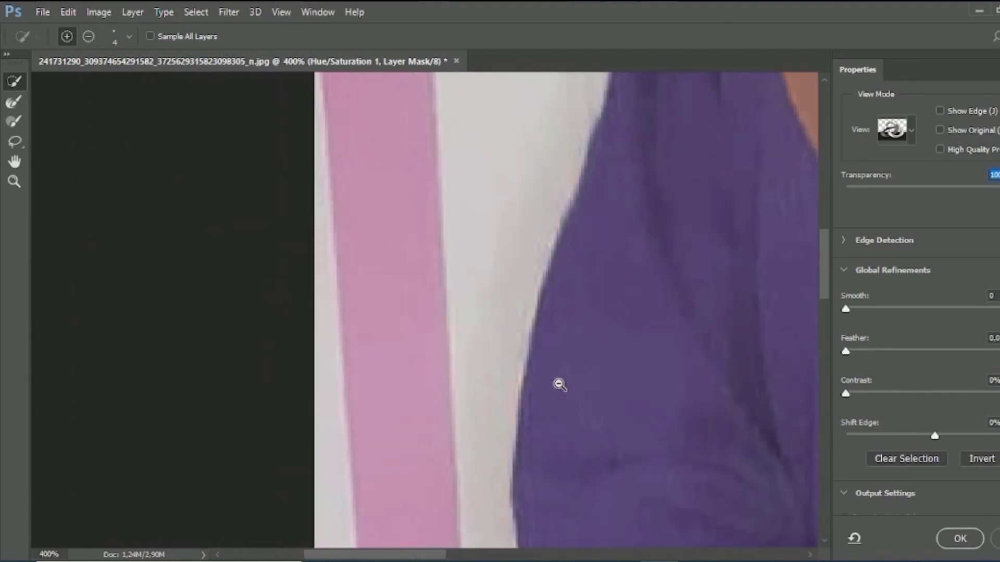
pyautogui.scroll(-2, 559, 384)
pyautogui.scroll(5, 592, 239)
pyautogui.moveTo(540, 314); pyautogui.dragTo(548, 273)
pyautogui.hotkey('ctrl', 'alt', 'z')
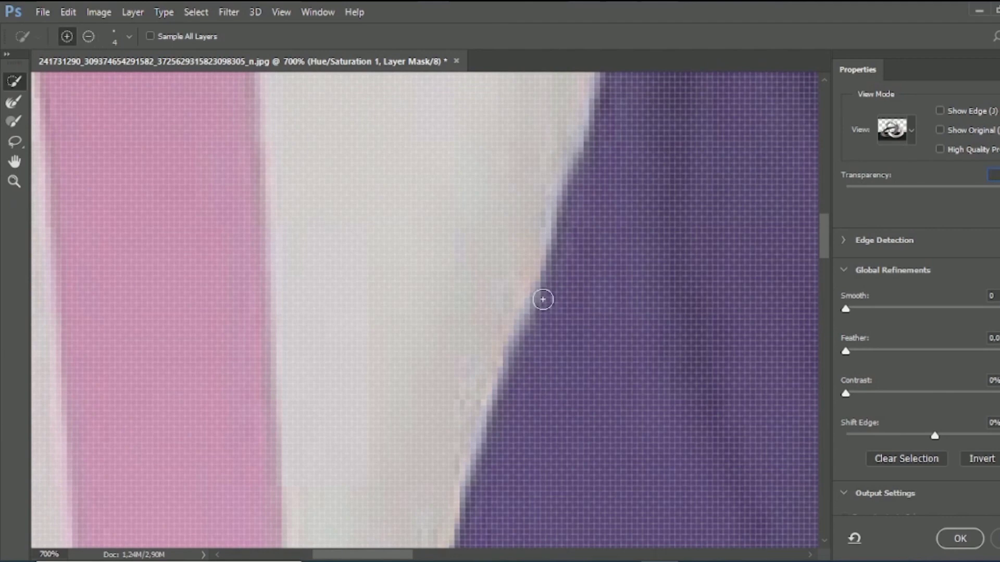
# Set the preview transparency to 0% and apply the refined mask to the Hue/Saturation layer.
pyautogui.scroll(-6, 602, 440)
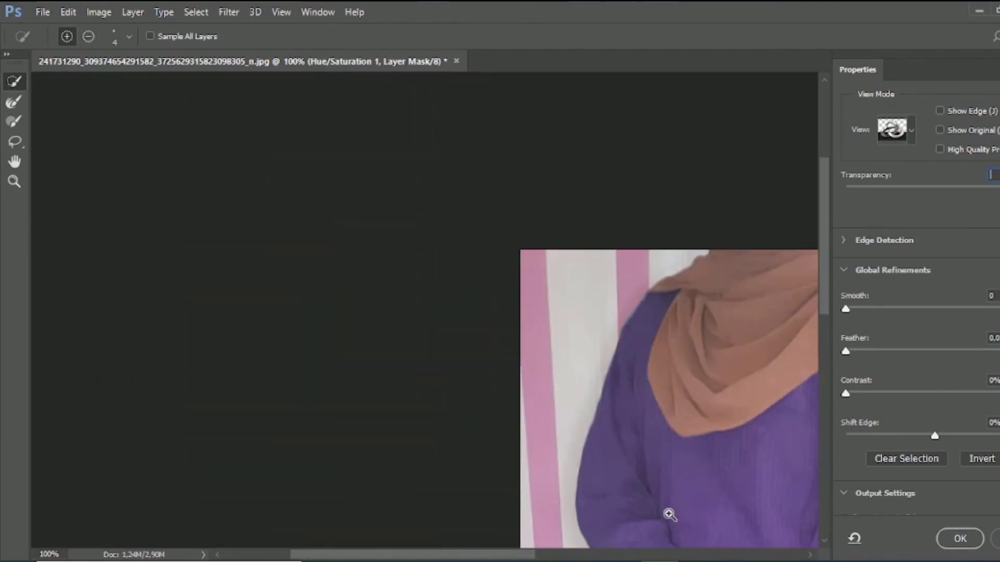
pyautogui.moveTo(669, 514); pyautogui.dragTo(488, 382)
pyautogui.click(966, 539)
pyautogui.click(532, 237)
pyautogui.moveTo(999, 189); pyautogui.dragTo(799, 195)
pyautogui.click(969, 539)
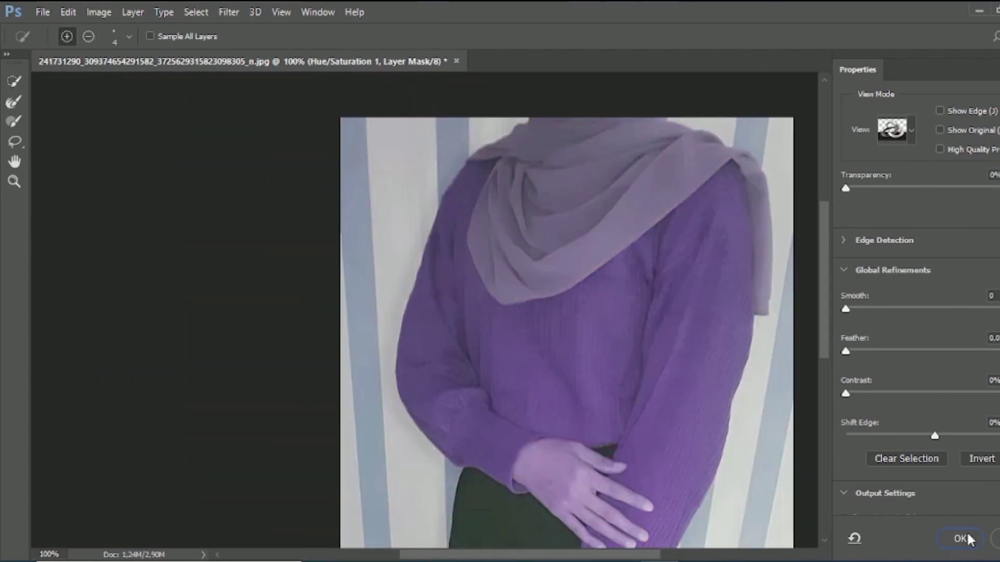
pyautogui.scroll(4, 625, 317)
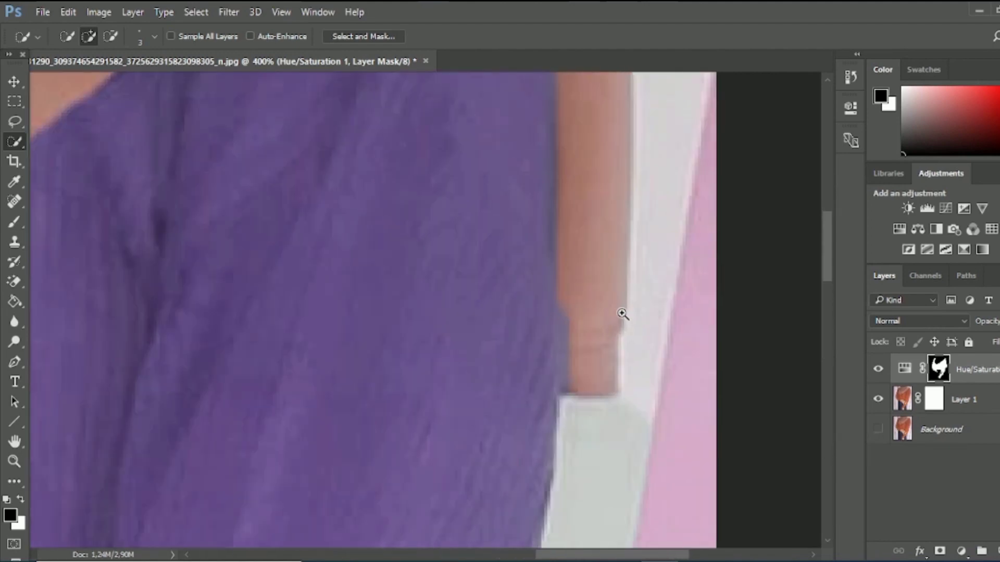
# Refine the Hue/Saturation mask along the left sleeve's outer edge beside the hanging scarf end, subtracting the excess and adding missed sleeve.
pyautogui.click(363, 36)
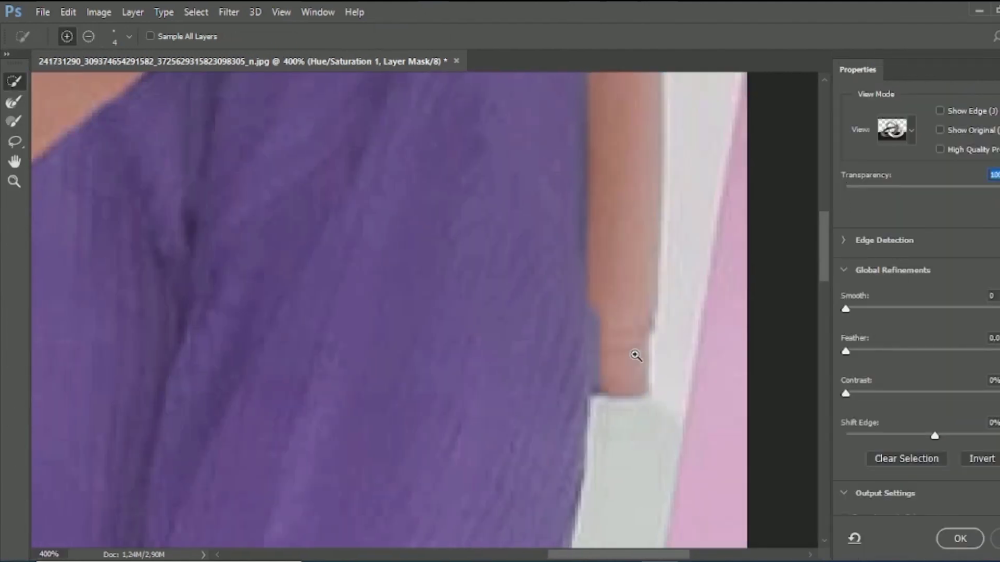
pyautogui.scroll(2, 582, 341)
pyautogui.keyDown('alt'); pyautogui.click(582, 341); pyautogui.keyUp('alt')
pyautogui.click(546, 311)
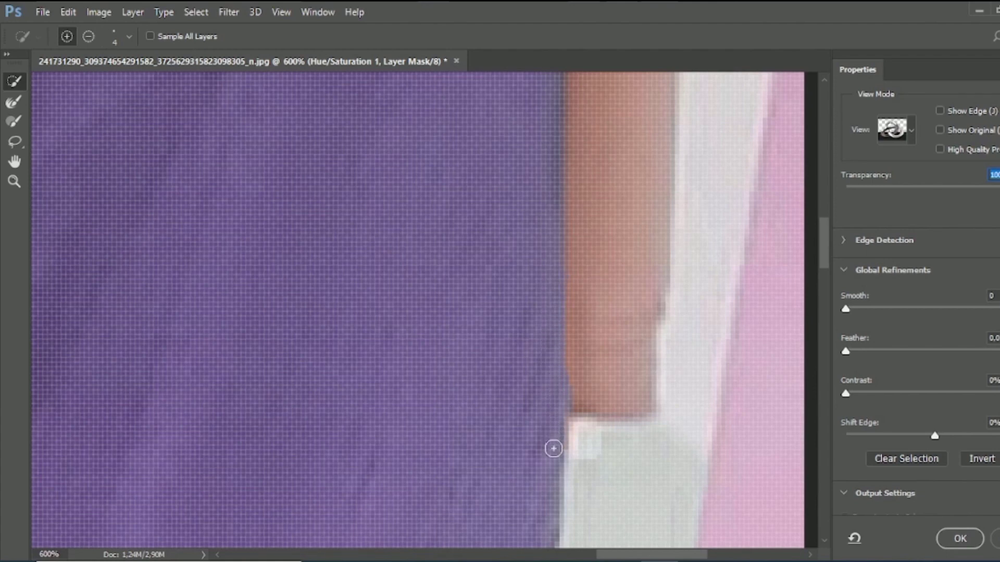
pyautogui.scroll(-3, 620, 318)
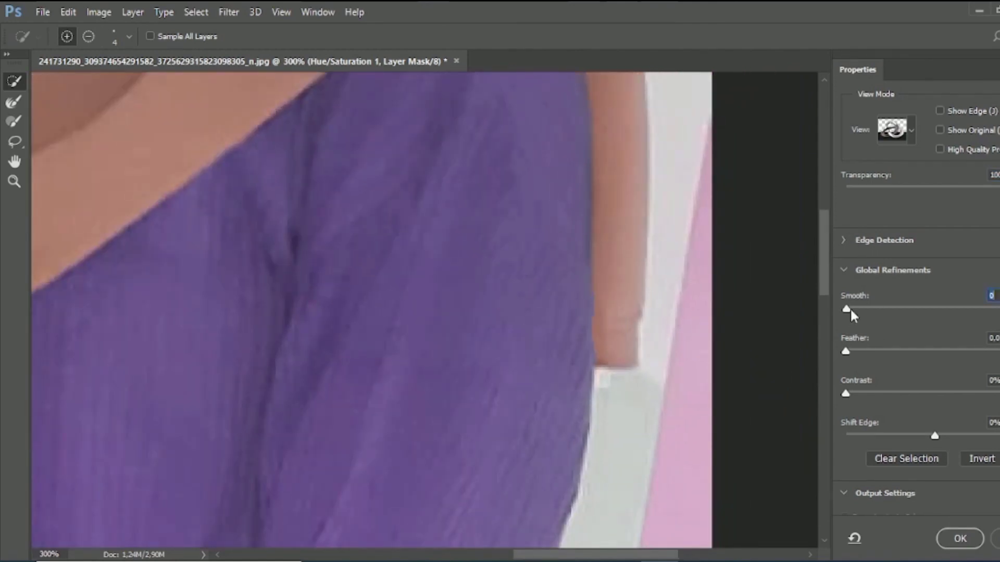
# Smooth the mask by 15, set the preview transparency to 0% and apply the refinement to the Hue/Saturation layer.
pyautogui.moveTo(879, 311); pyautogui.dragTo(871, 311)
pyautogui.scroll(2, 625, 330)
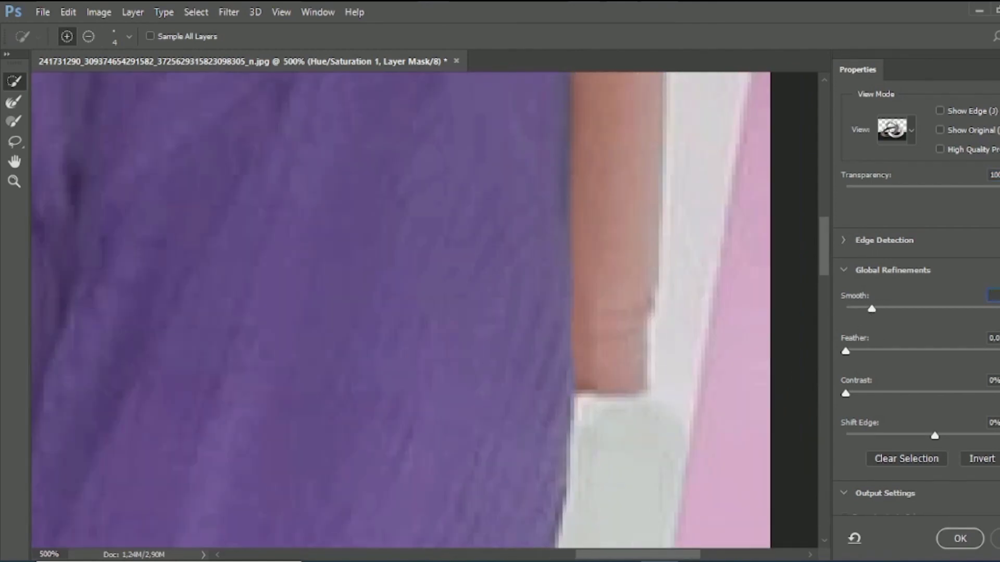
pyautogui.click(960, 541)
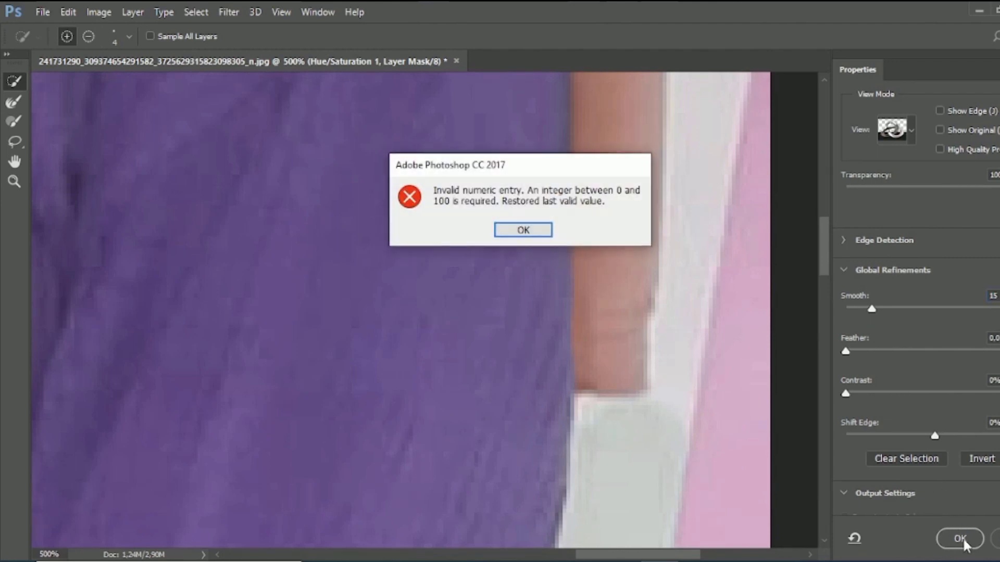
pyautogui.click(549, 232)
pyautogui.moveTo(999, 189); pyautogui.dragTo(823, 209)
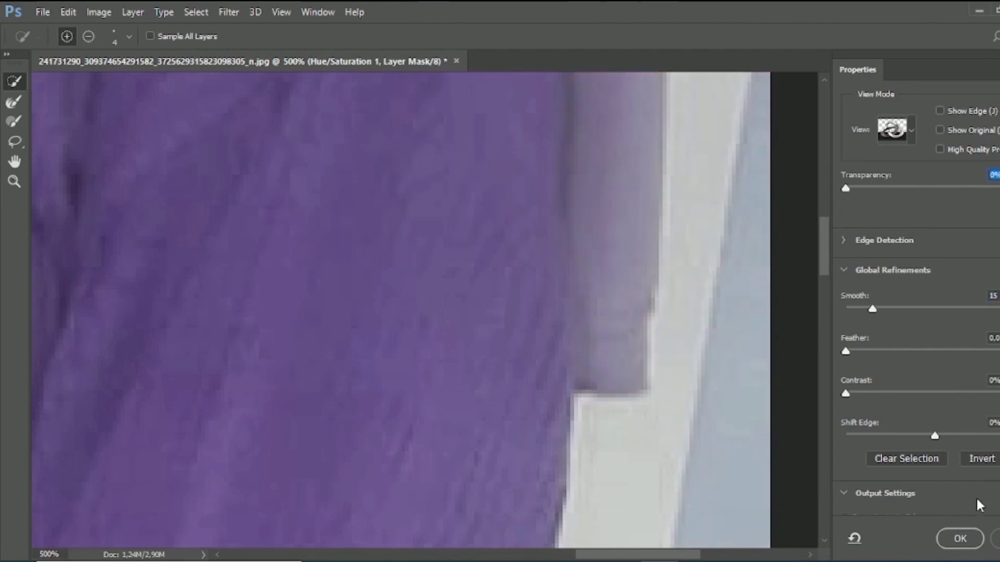
pyautogui.click(964, 538)
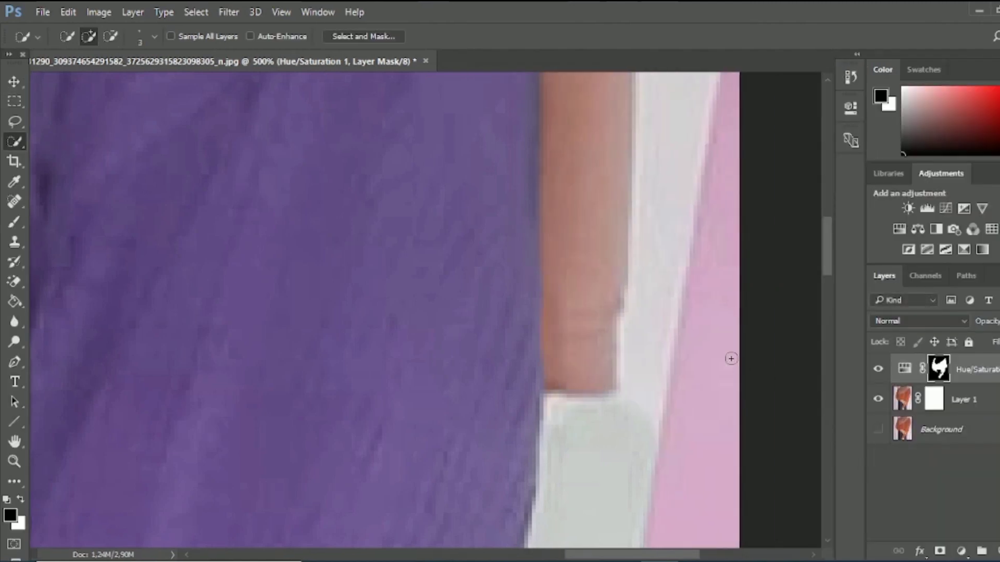
# Examine the recolored sweater's sleeves and the left cuff against the trousers for leftover orange edges.
pyautogui.scroll(-4, 617, 362)
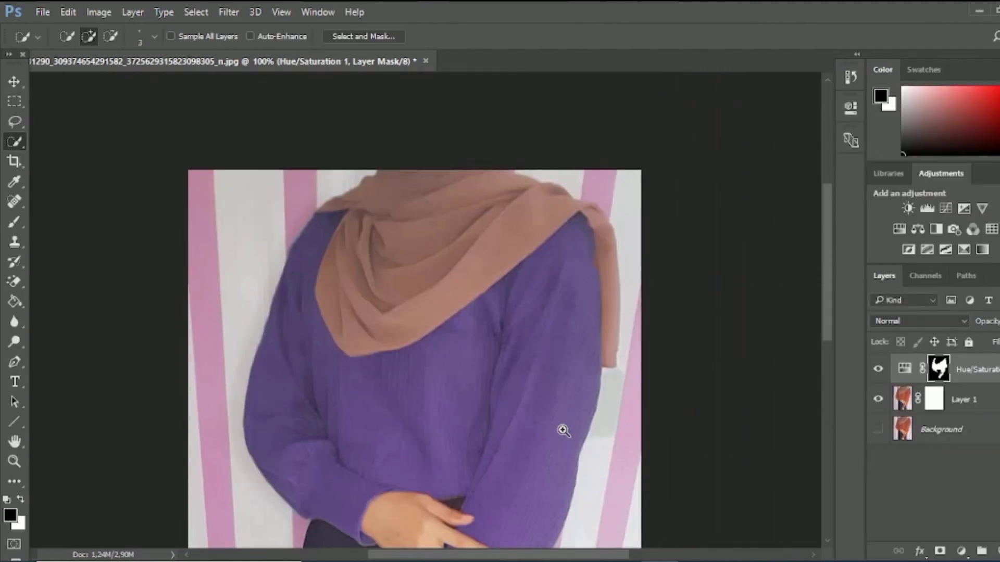
pyautogui.scroll(-5, 564, 431)
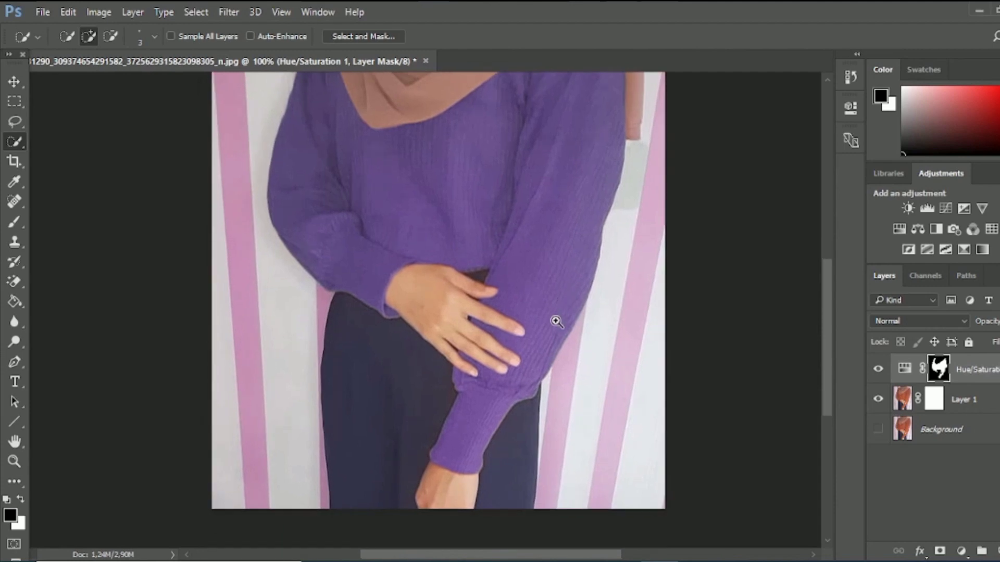
pyautogui.scroll(2, 528, 451)
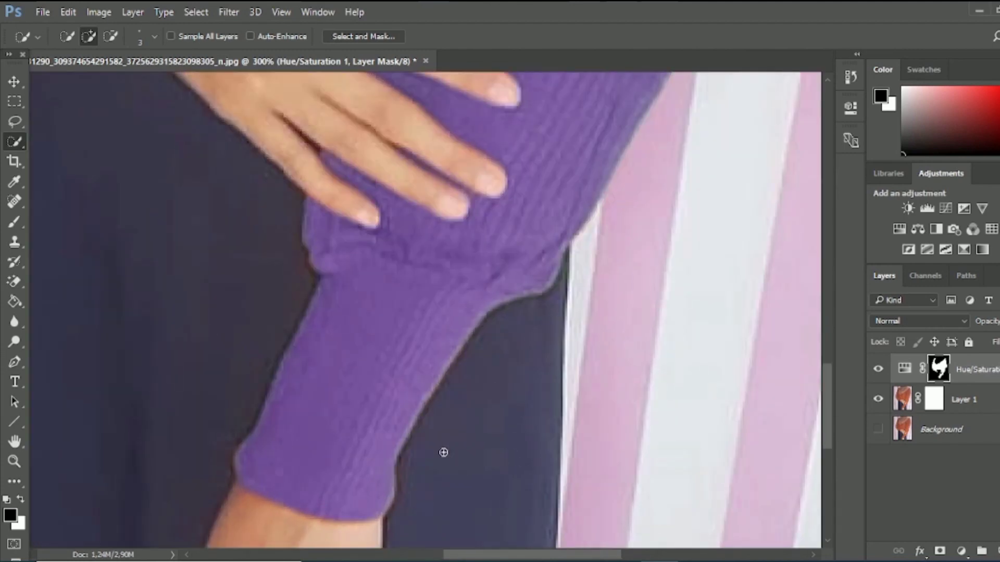
pyautogui.scroll(-3, 449, 432)
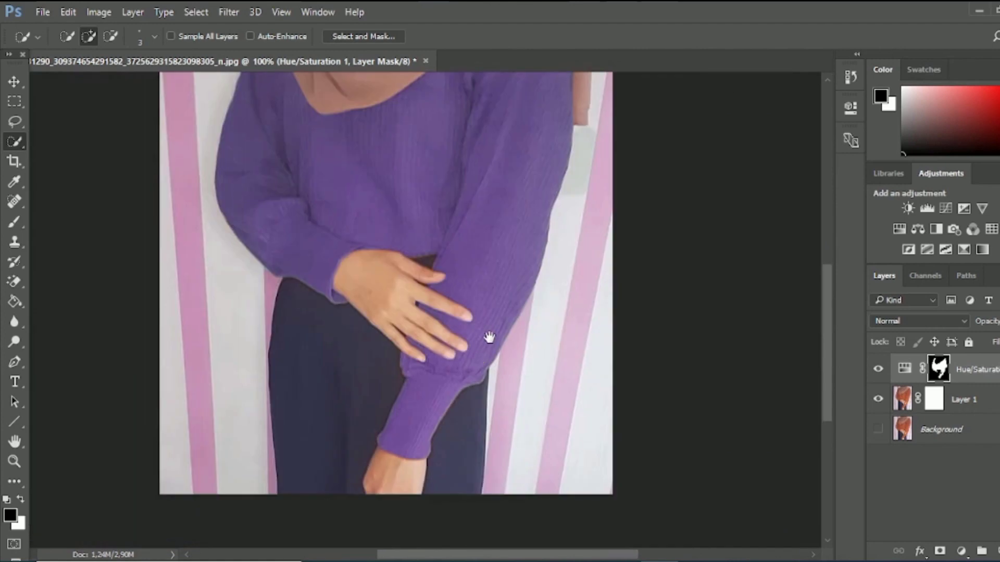
pyautogui.moveTo(489, 337); pyautogui.dragTo(546, 425)
pyautogui.scroll(-1, 542, 411)
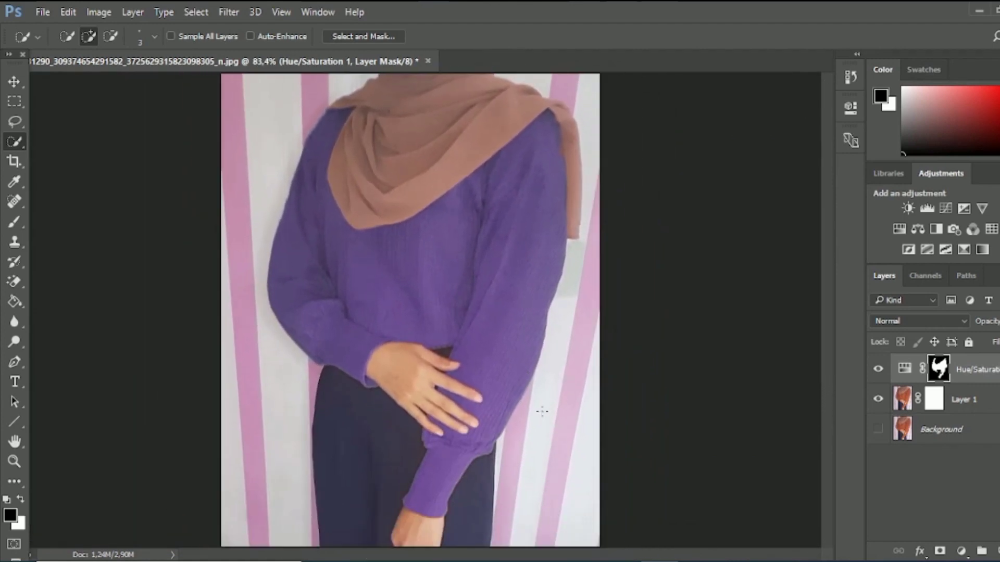
# Review the left shoulder's mask edge in Select and Mask with the preview transparency at 42% and apply the mask.
pyautogui.scroll(3, 580, 137)
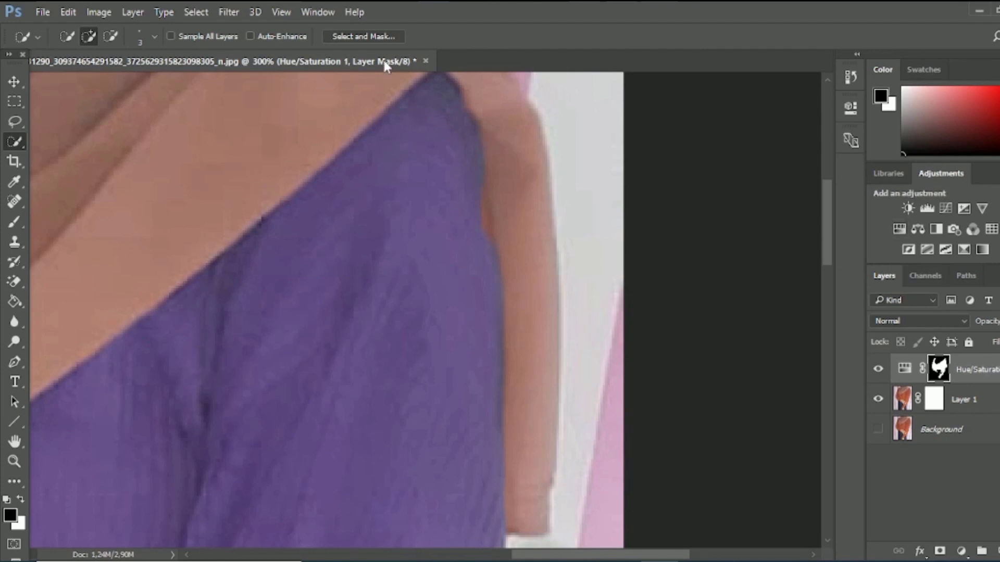
pyautogui.click(384, 34)
pyautogui.scroll(1, 515, 202)
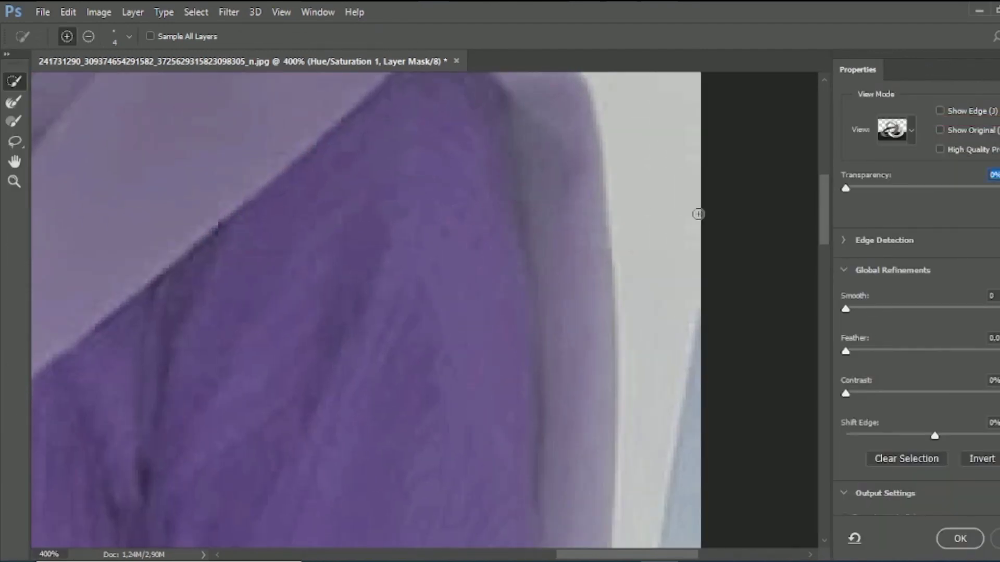
pyautogui.moveTo(847, 188); pyautogui.dragTo(981, 188)
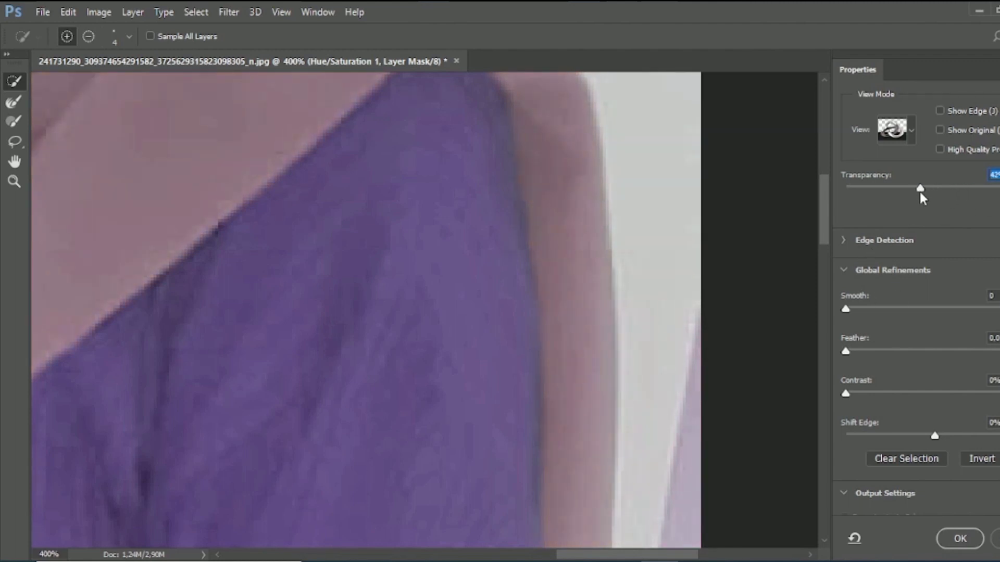
pyautogui.click(959, 539)
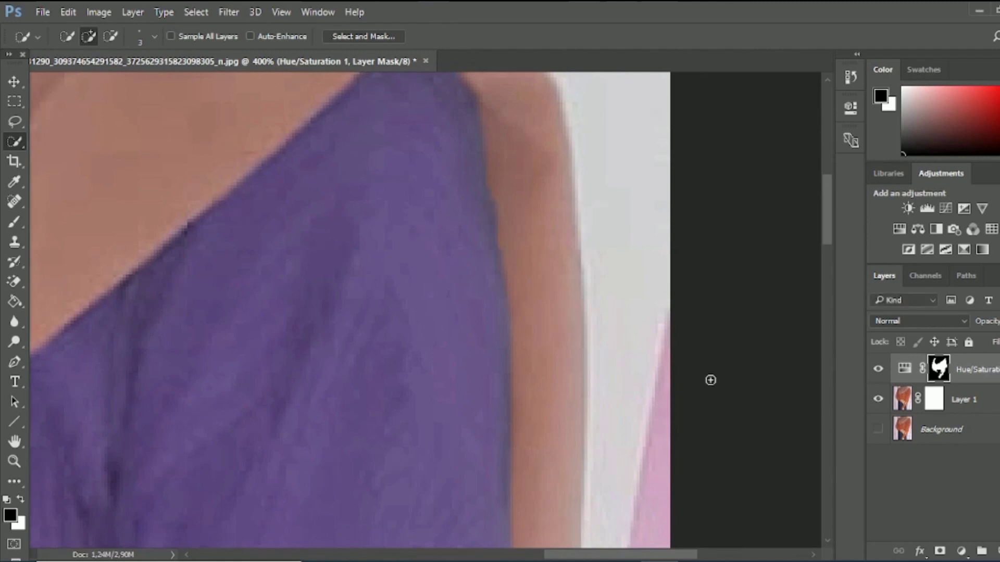
# Check the whole purple sweater and the left cuff's edges around the wrist for remaining mask flaws.
pyautogui.scroll(-4, 536, 296)
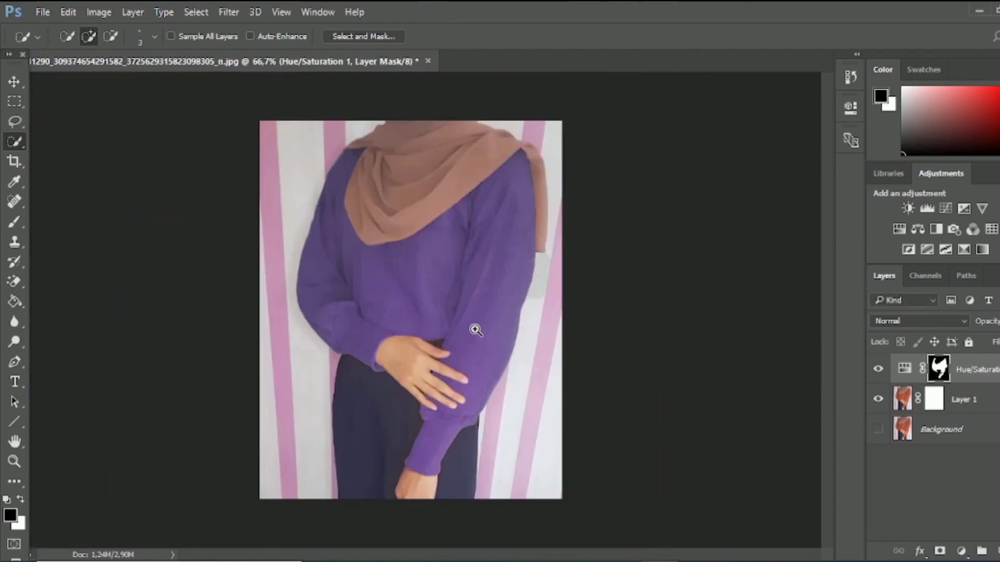
pyautogui.scroll(1, 479, 299)
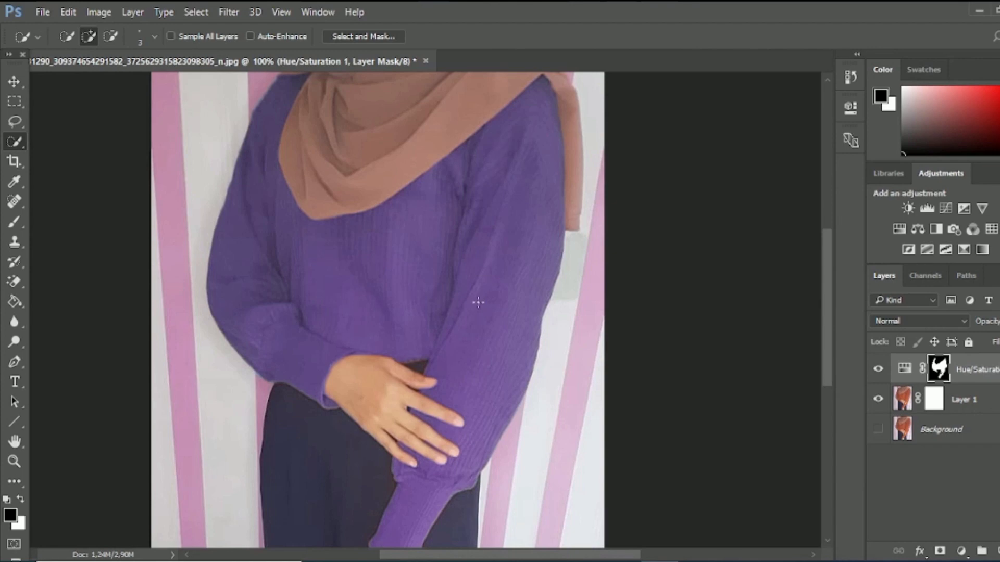
pyautogui.scroll(-2, 478, 302)
pyautogui.scroll(3, 453, 520)
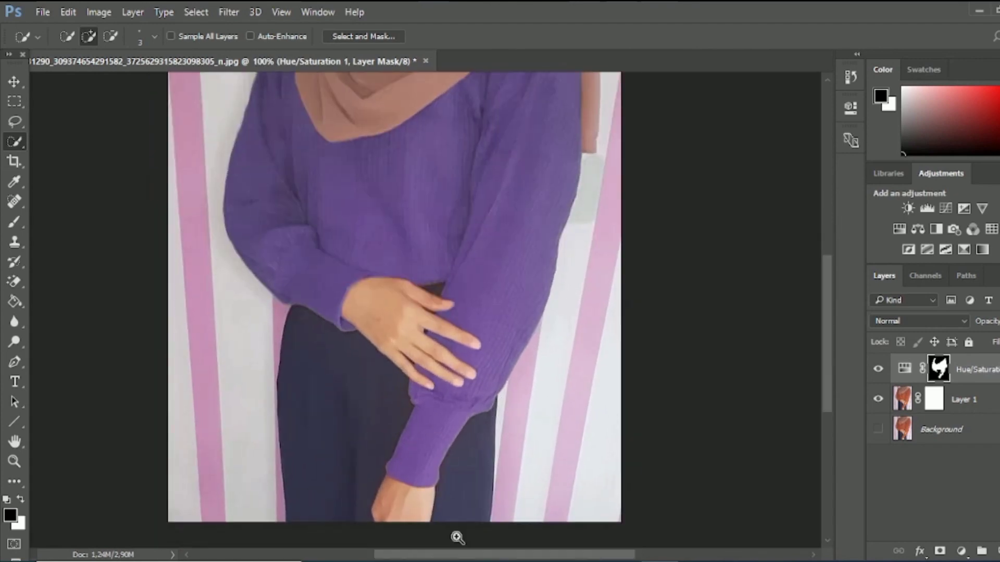
pyautogui.scroll(3, 439, 492)
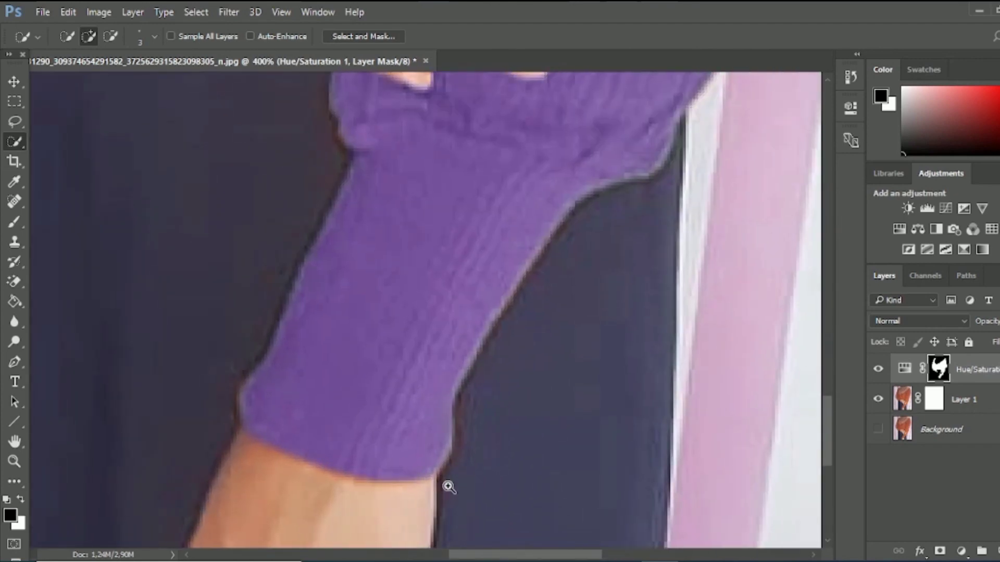
pyautogui.scroll(1, 448, 487)
pyautogui.scroll(-2, 448, 487)
pyautogui.scroll(-2, 449, 487)
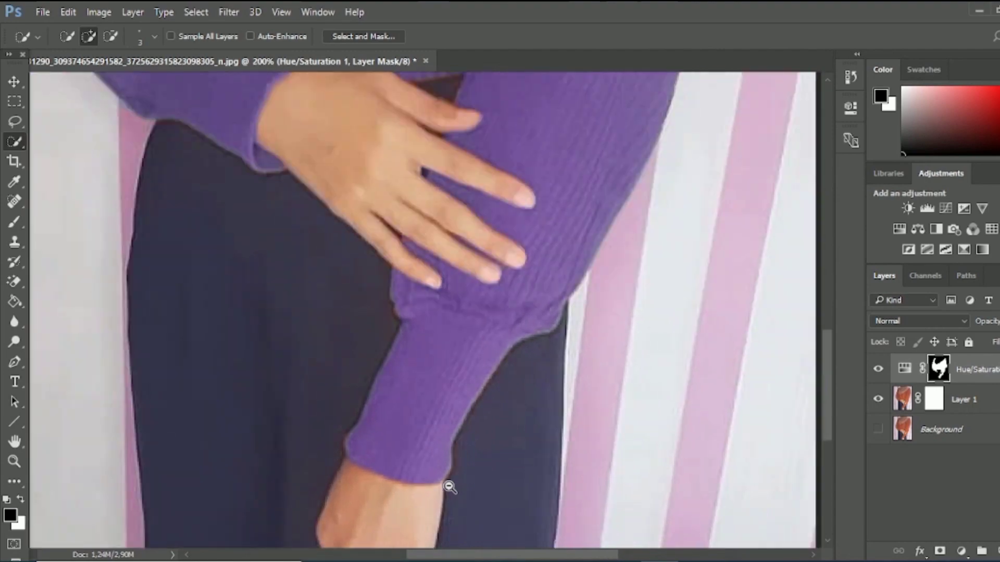
pyautogui.scroll(-1, 549, 397)
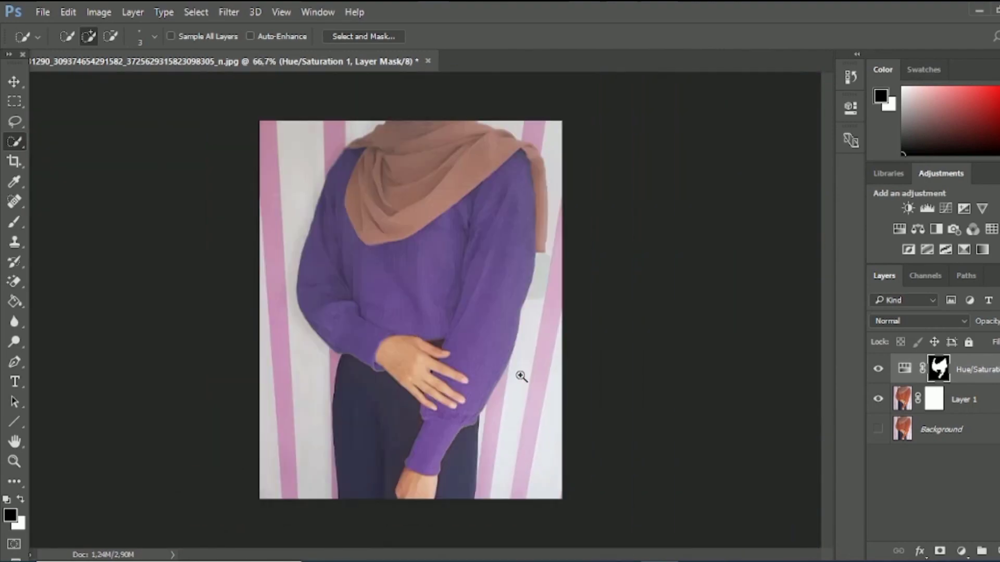